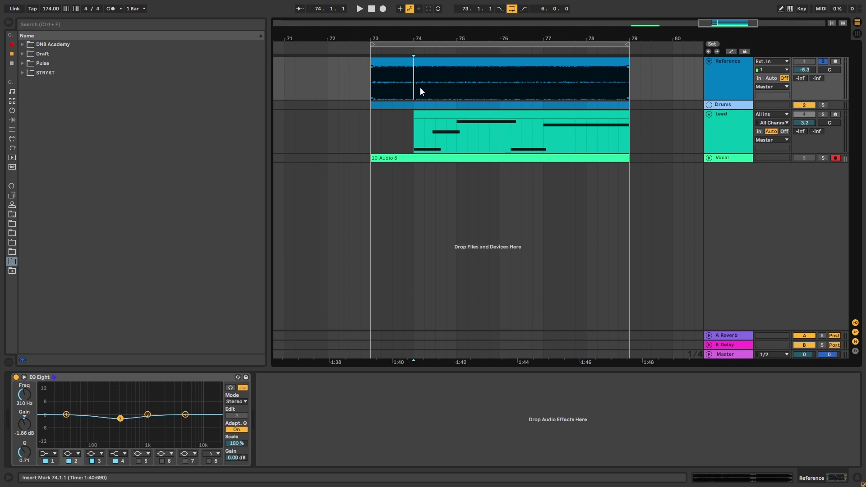
Start playback from bar 74 and raise the Reference track volume to -3.3 dB.
click(408, 98)
key(space)
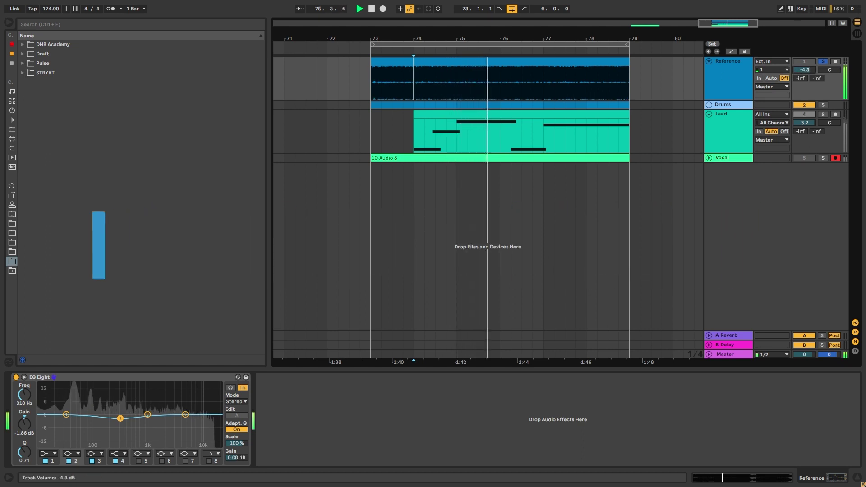
drag(798, 72, 797, 69)
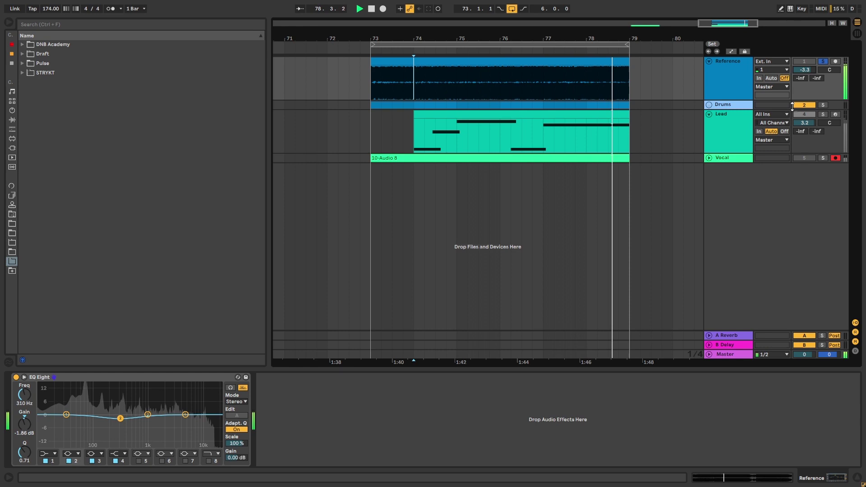
Solo the Lead track, show its devices, and play it alone.
click(820, 116)
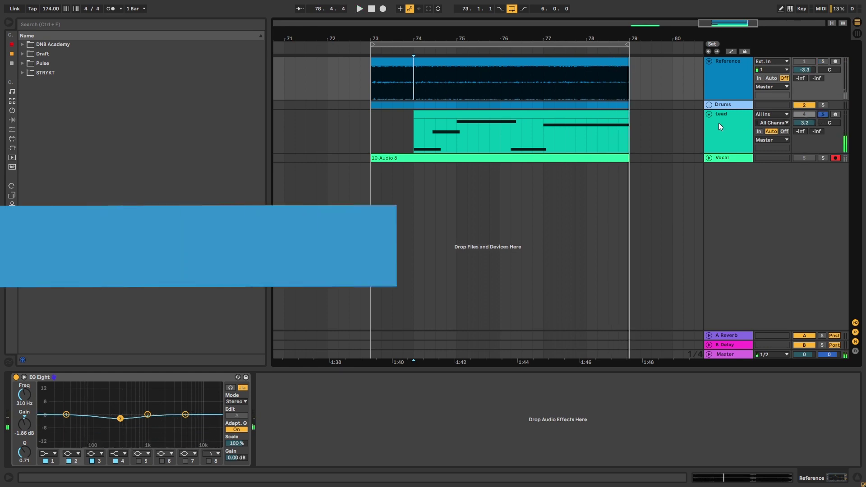
click(467, 117)
key(space)
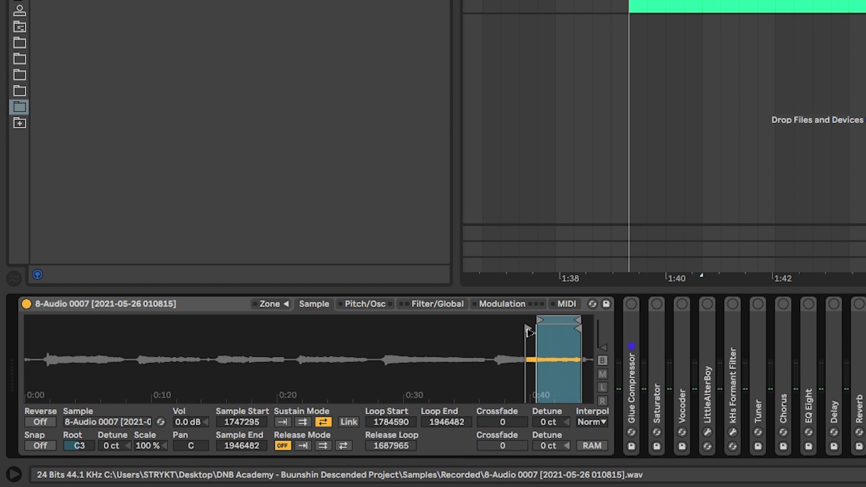
Play the Reference track to read its pitch on the Tuner, then return to the Lead sampler.
click(631, 7)
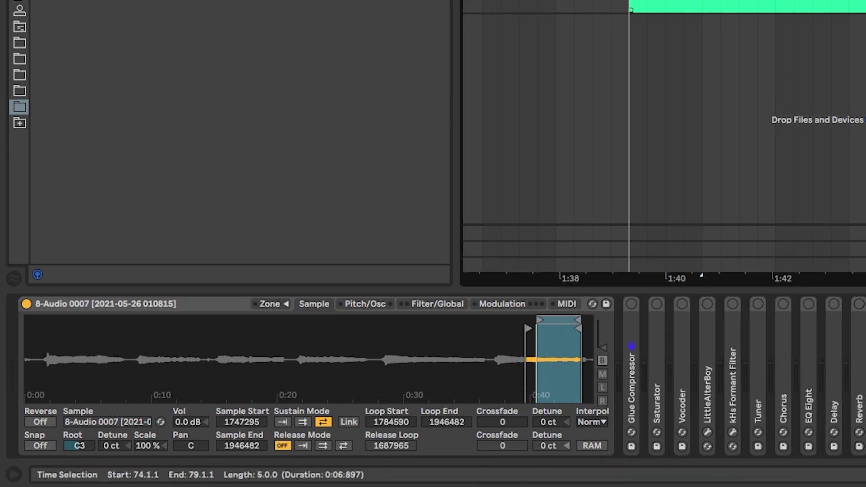
key(space)
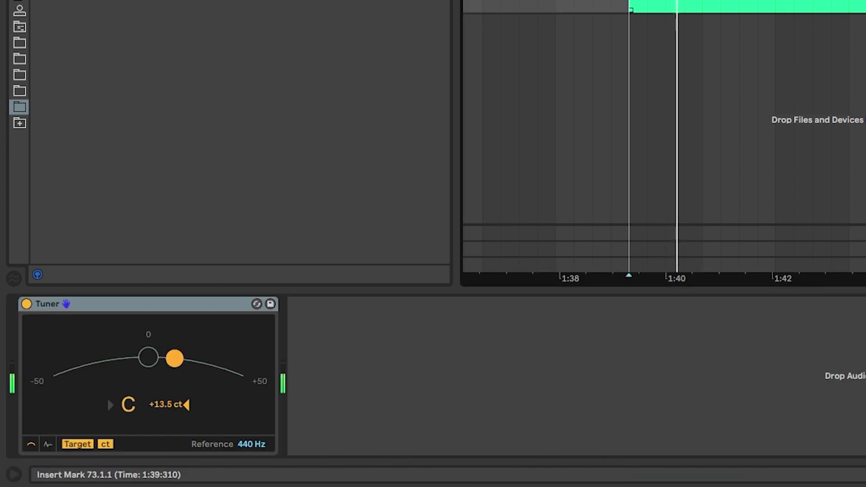
key(space)
key(Down)
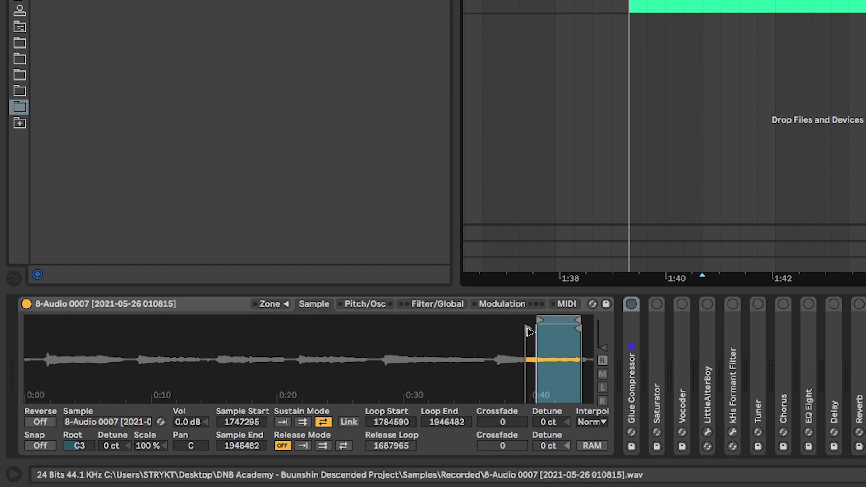
Move the sample start to 1747709, keep ping-pong sustain looping, and play.
mouse_move(530, 331)
mouse_down()
mouse_move(386, 327)
mouse_move(529, 335)
mouse_up()
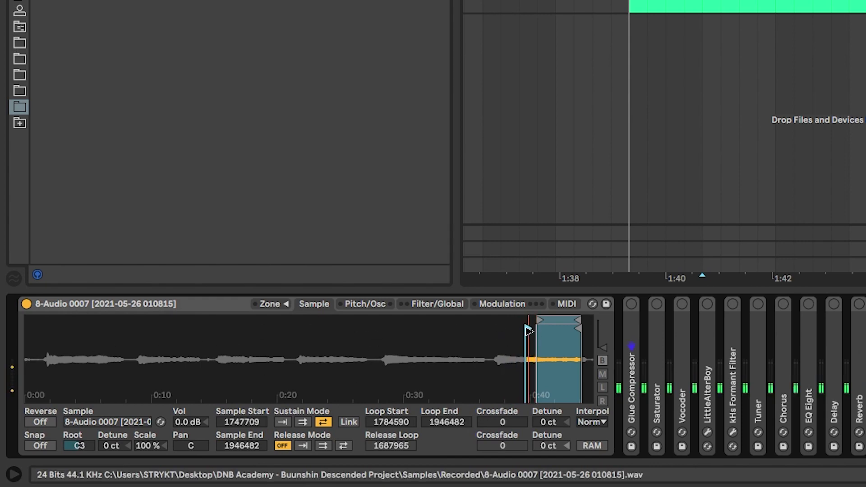
click(285, 422)
click(324, 422)
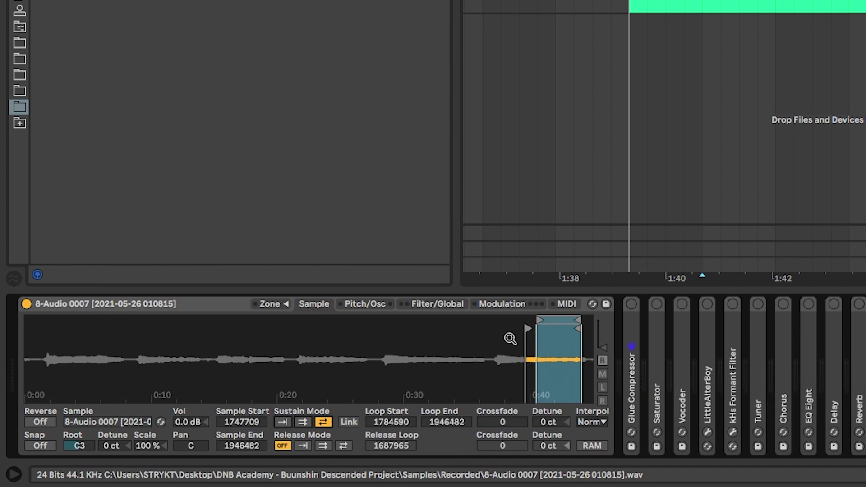
key(space)
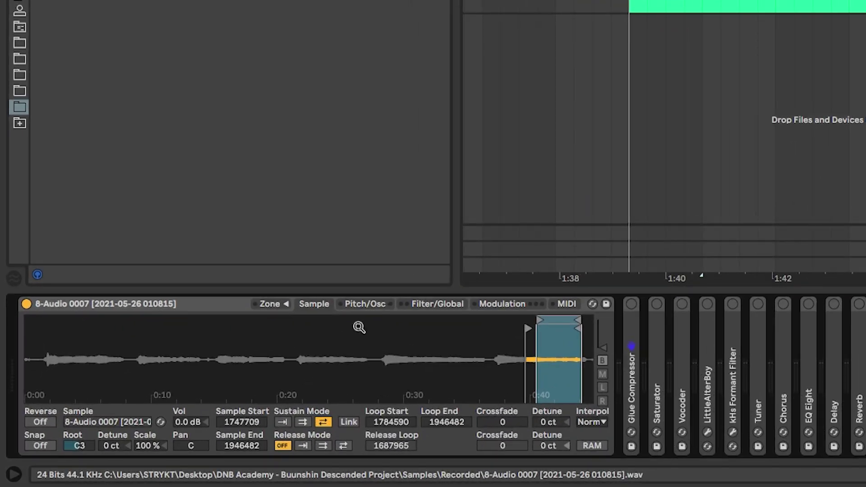
Set the Lead sampler's Pitch/Osc glide mode to Glide at 120 ms and play.
click(363, 304)
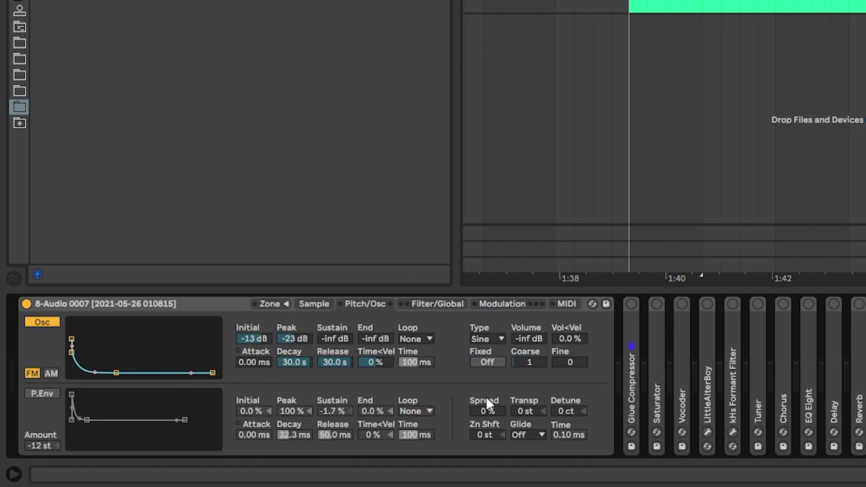
click(537, 436)
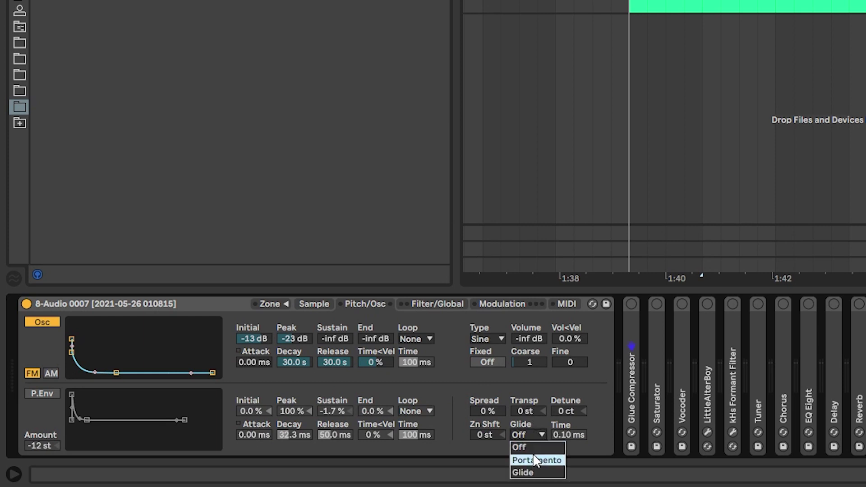
click(537, 473)
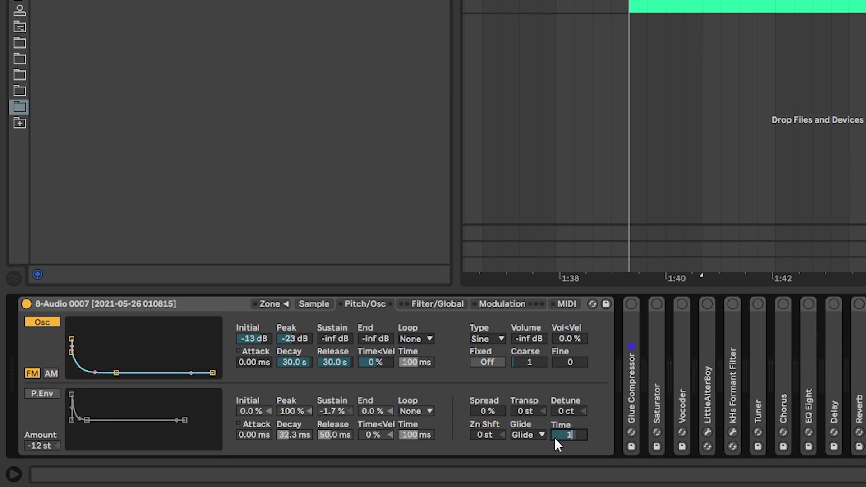
key(space)
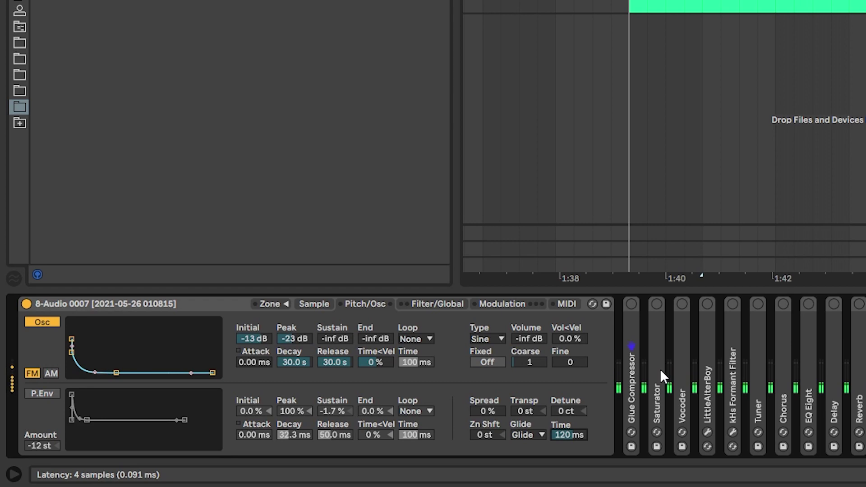
Slow the volume envelope attack to 117 ms and play the lead.
click(325, 301)
click(423, 309)
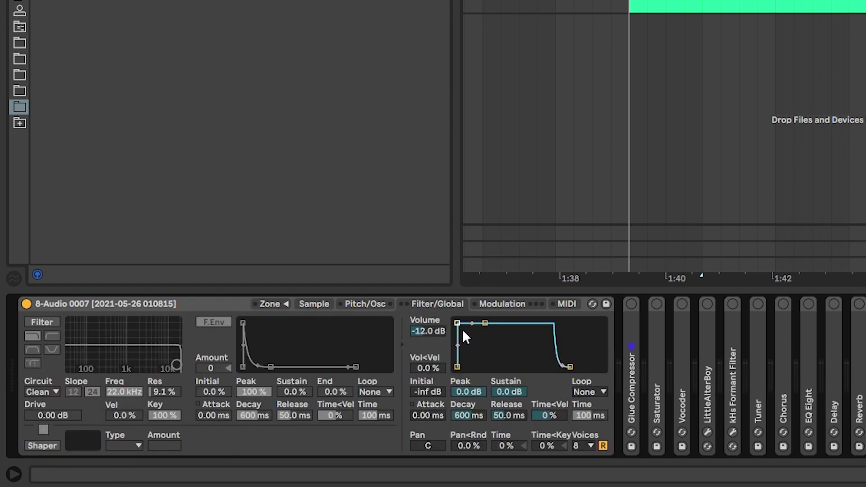
drag(458, 322, 485, 323)
key(space)
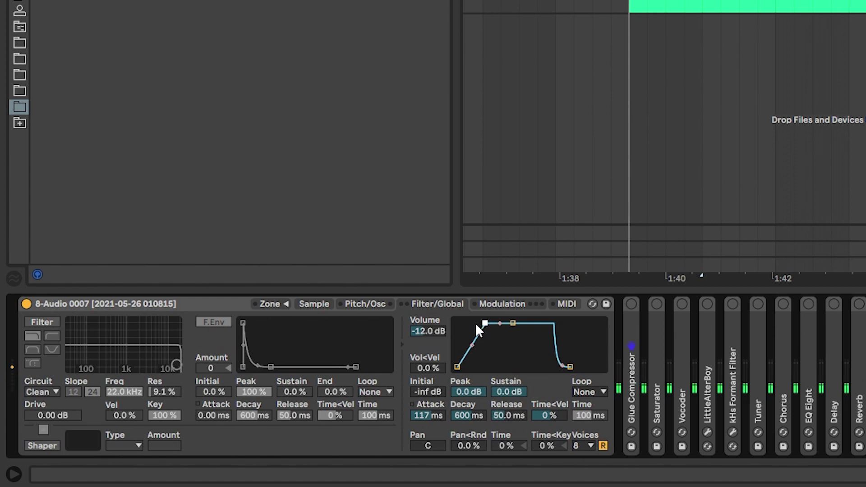
Set the pitch envelope decay to 270 ms, leaving the pitch envelope switched off.
click(354, 305)
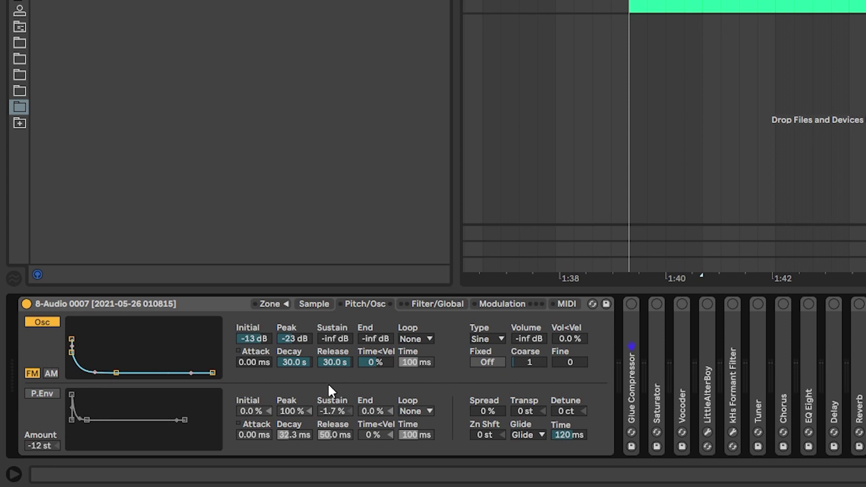
click(53, 390)
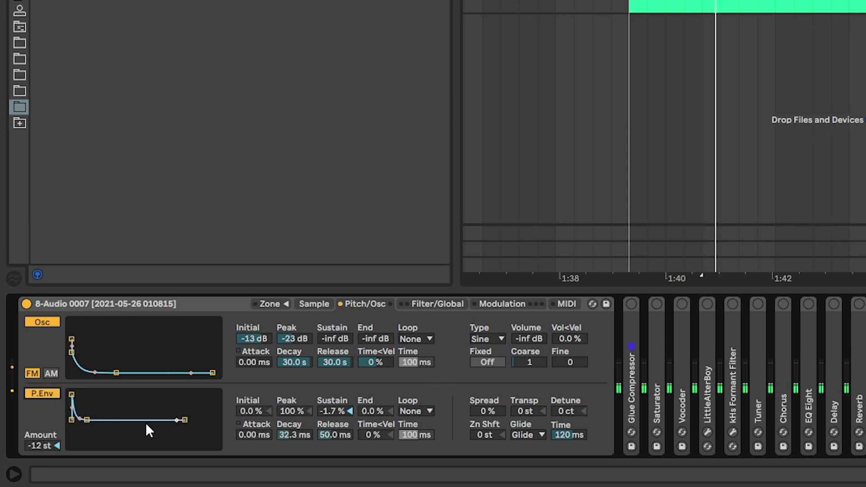
drag(87, 421, 96, 420)
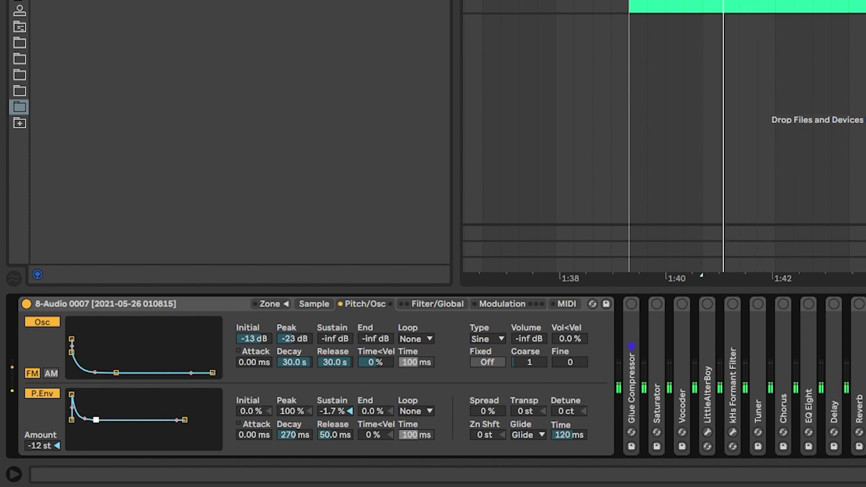
click(50, 396)
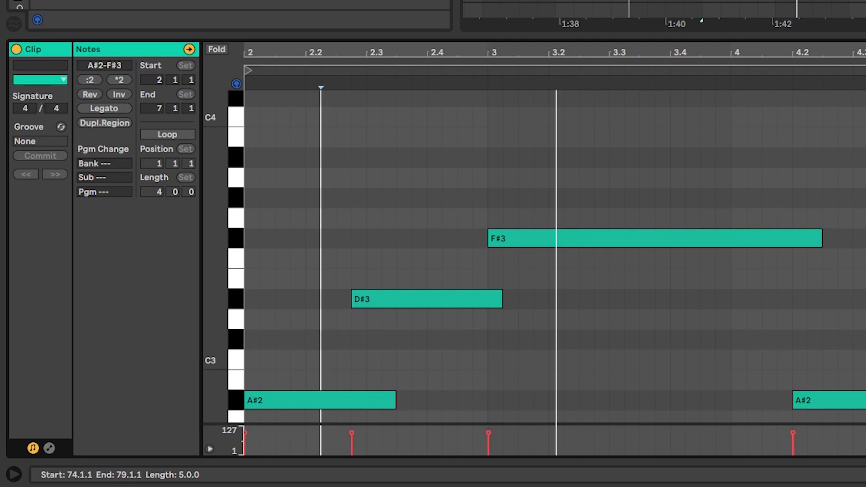
Add a three-sixteenth A#1 note at the Lead clip's start and play it.
click(307, 343)
scroll(307, 343, down, 5)
click(271, 264)
click(257, 305)
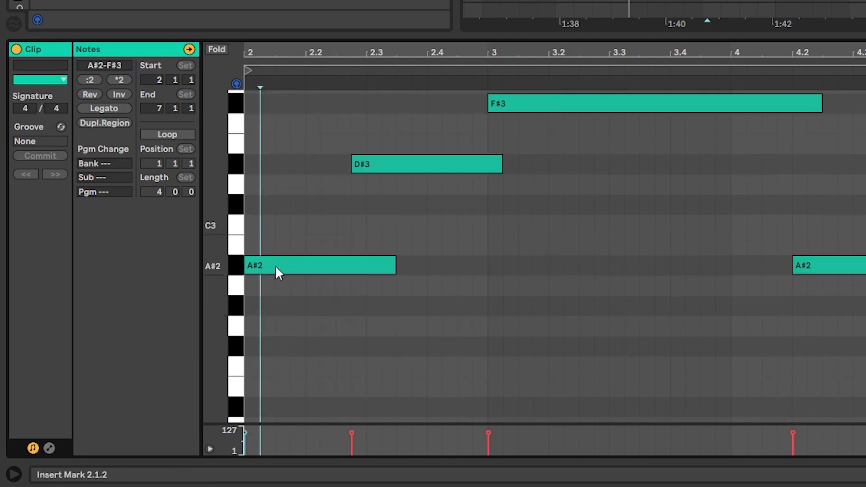
scroll(247, 383, down, 5)
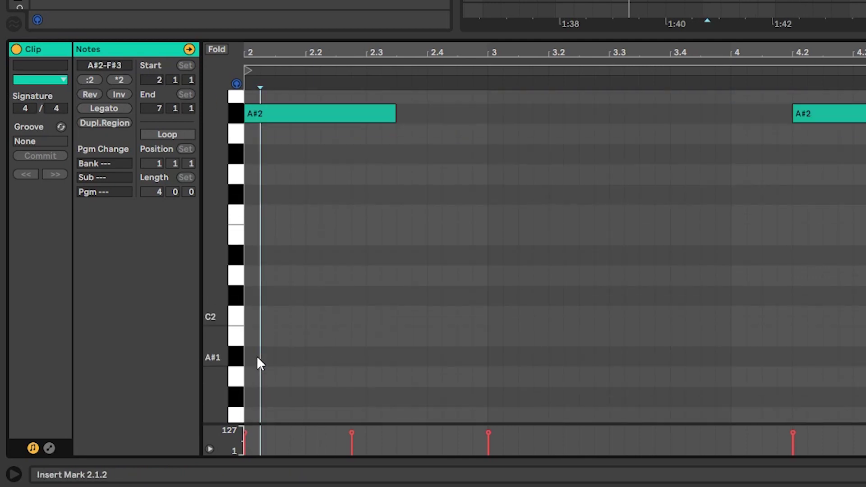
double_click(257, 359)
drag(260, 356, 297, 111)
key(space)
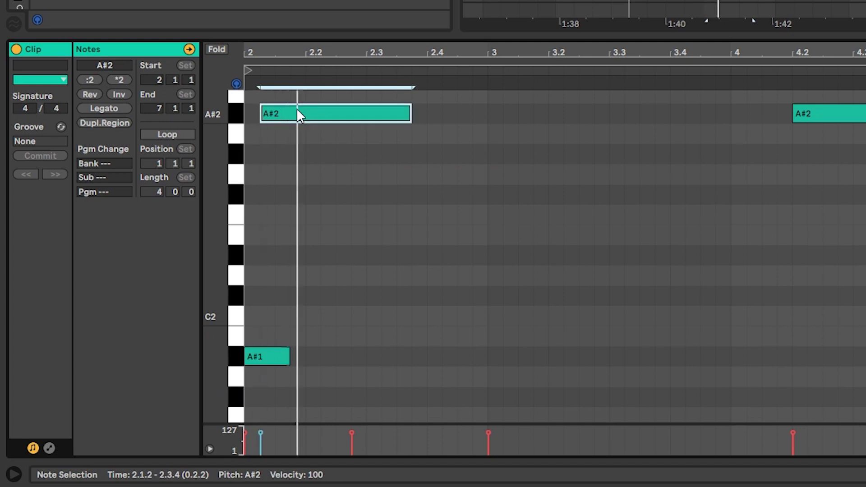
Delete the A#1 note, move A#2 back to 2.1.1, and return to the device view.
scroll(297, 136, up, 2)
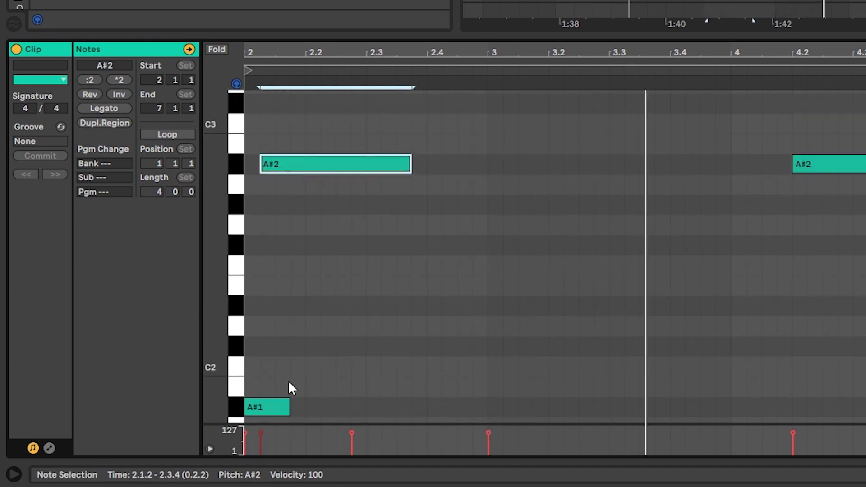
click(276, 404)
key(Delete)
drag(277, 171, 267, 165)
scroll(312, 222, up, 2)
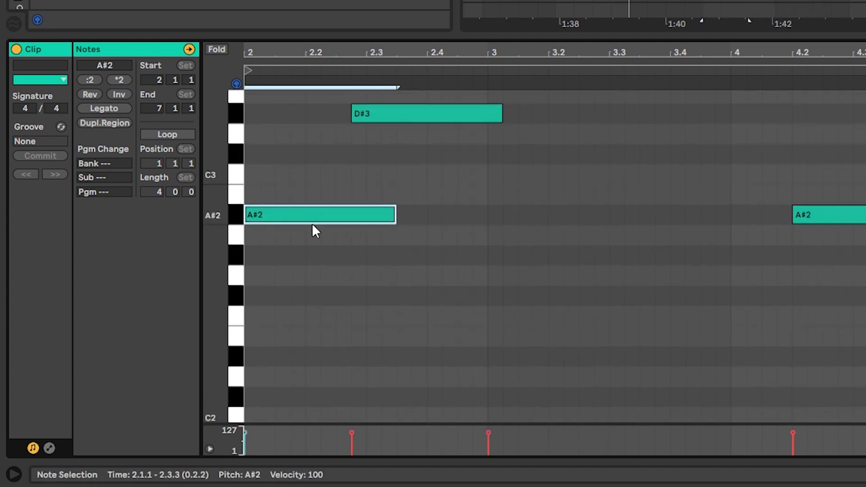
scroll(312, 223, up, 2)
key(shift+Tab)
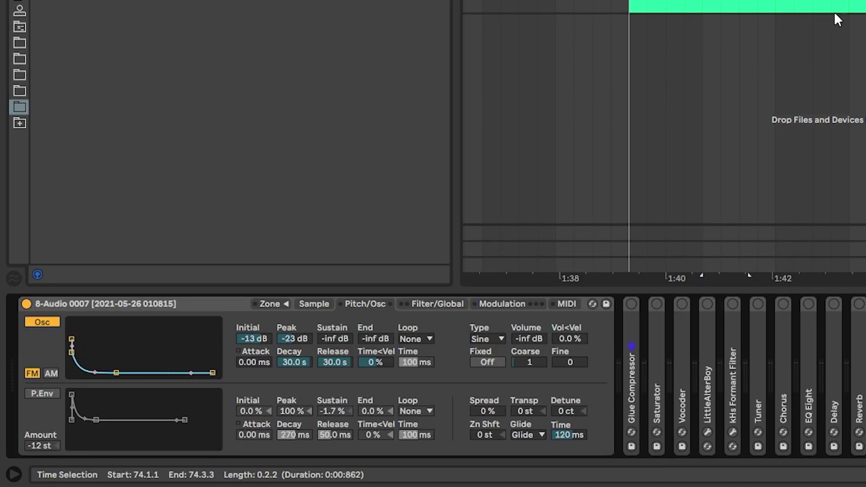
Expand the Glue Compressor, play the lead, and move along the chain past the Saturator.
click(633, 360)
double_click(630, 354)
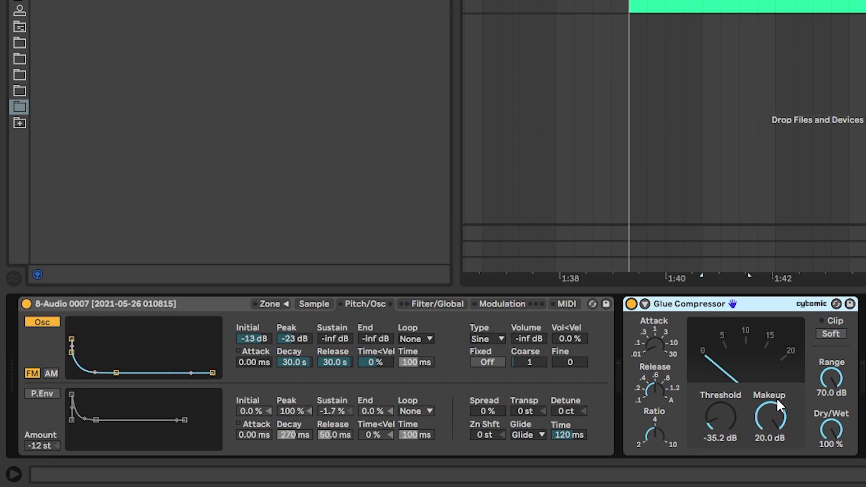
key(space)
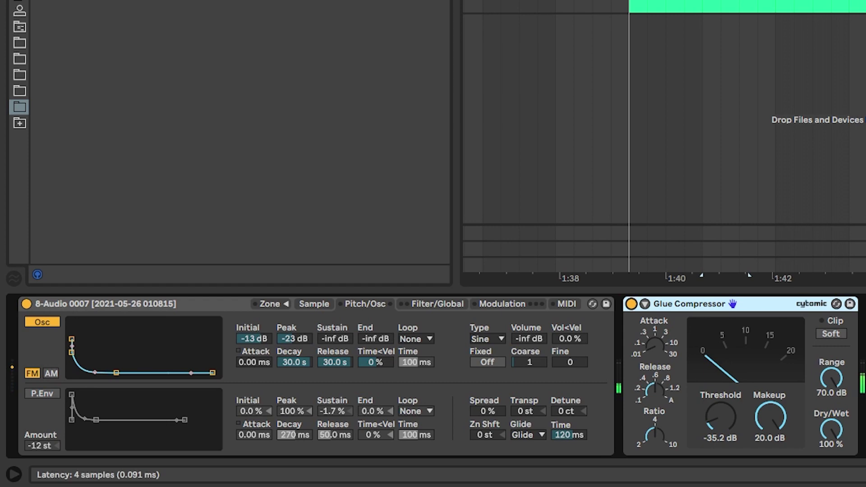
click(414, 308)
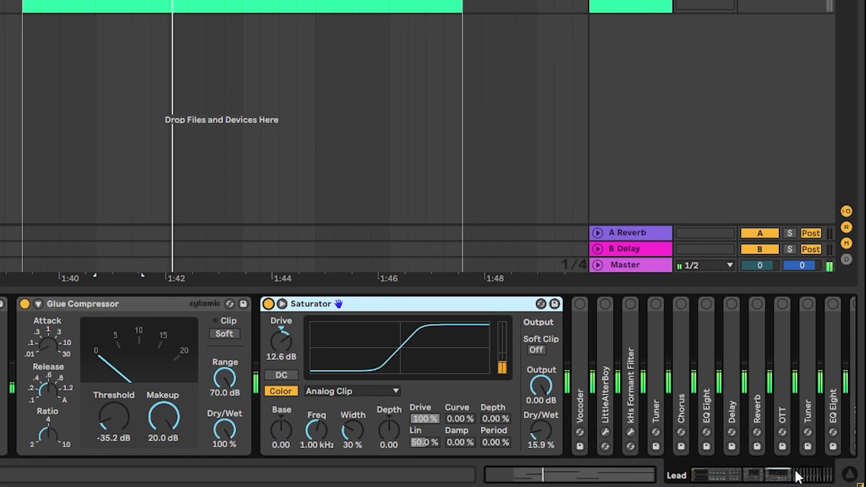
click(771, 467)
Unfold the Vocoder, push it fully wet, then audition and lower dry/wet to about 44.5 %.
double_click(495, 394)
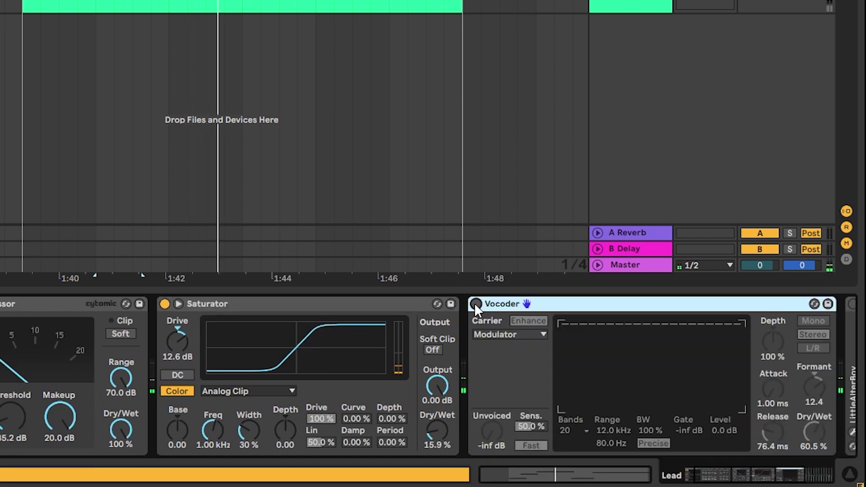
drag(758, 481, 800, 470)
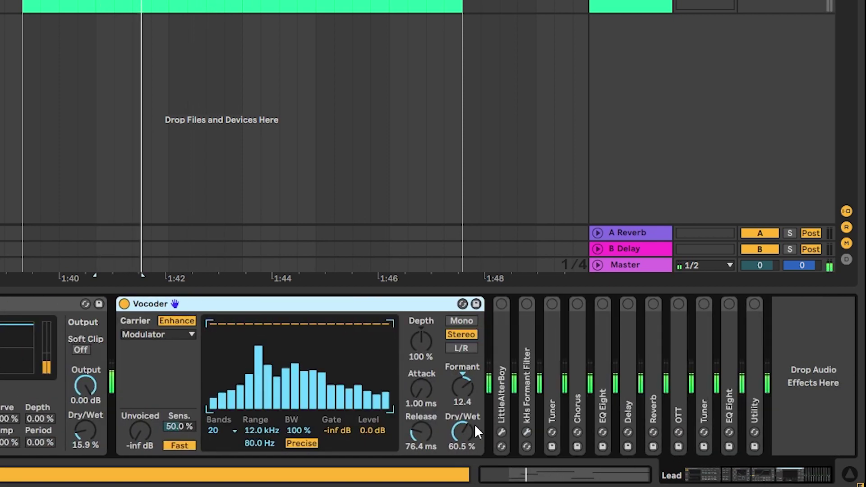
drag(466, 429, 468, 407)
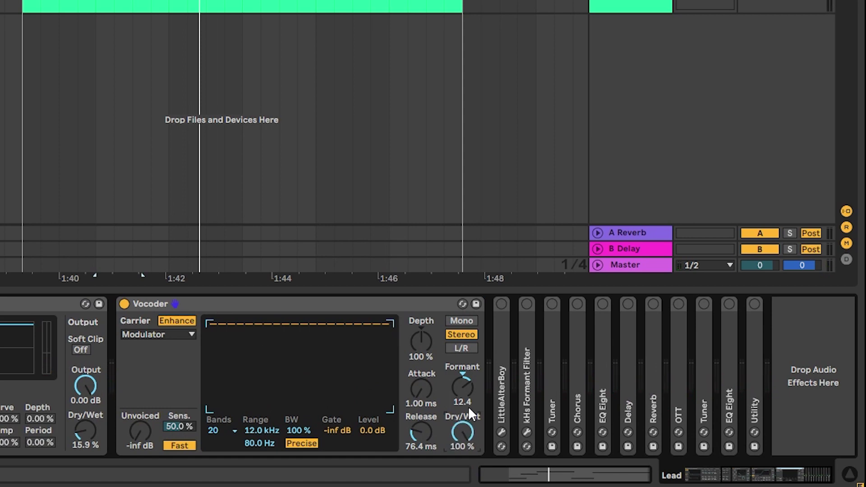
key(space)
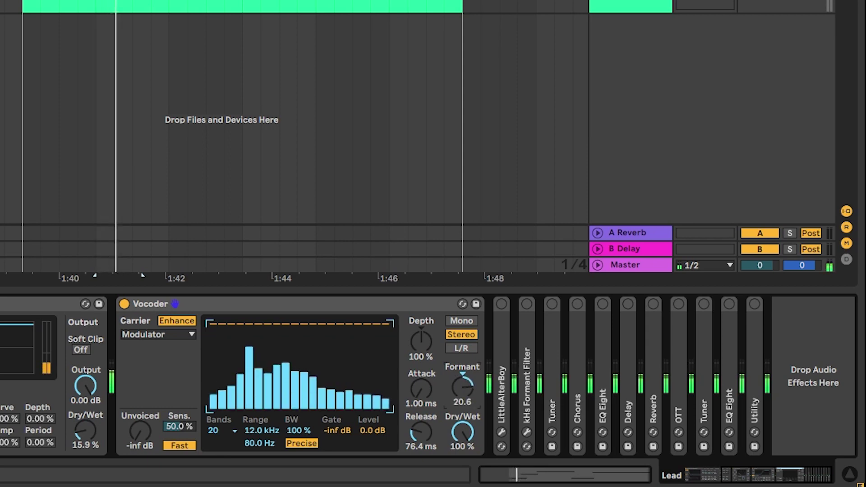
key(space)
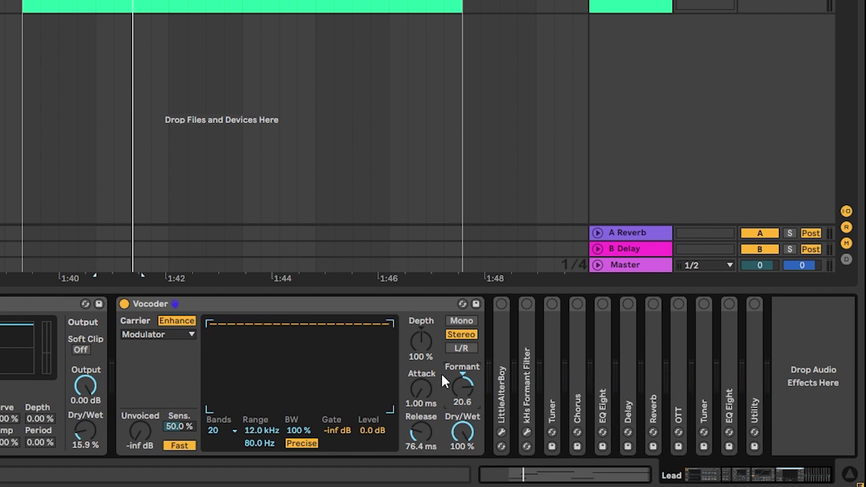
key(space)
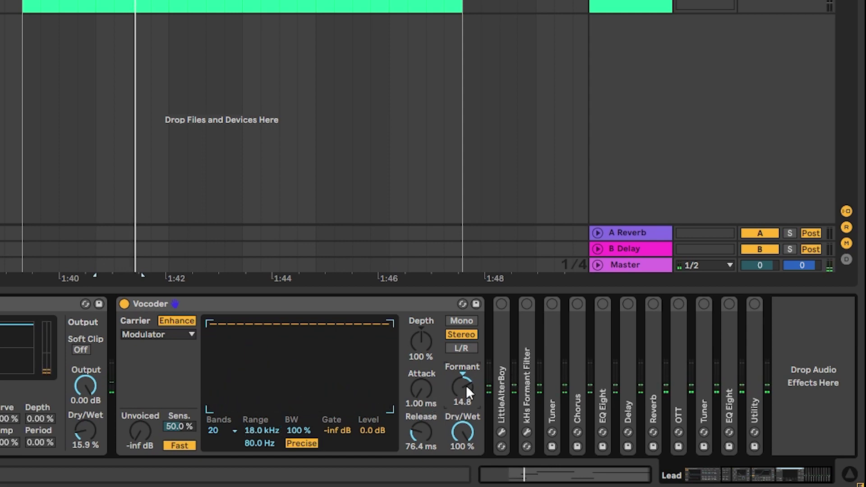
key(space)
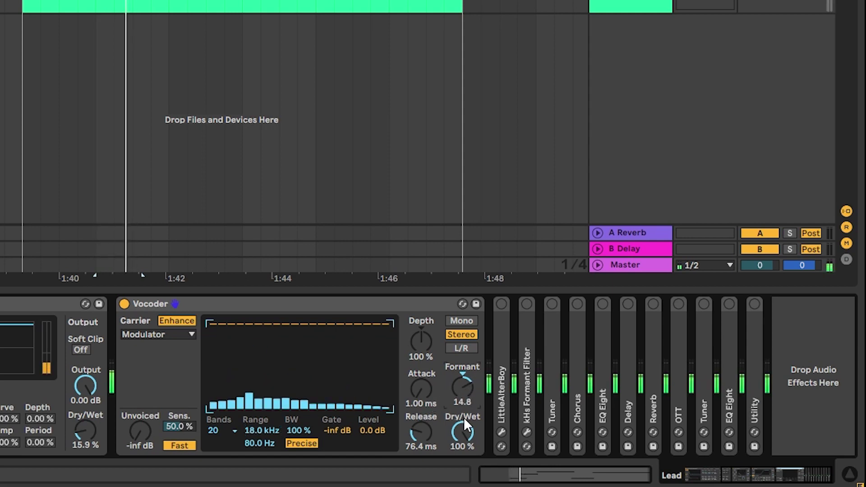
key(space)
mouse_move(462, 437)
mouse_down()
mouse_move(462, 453)
mouse_move(462, 429)
mouse_up()
key(space)
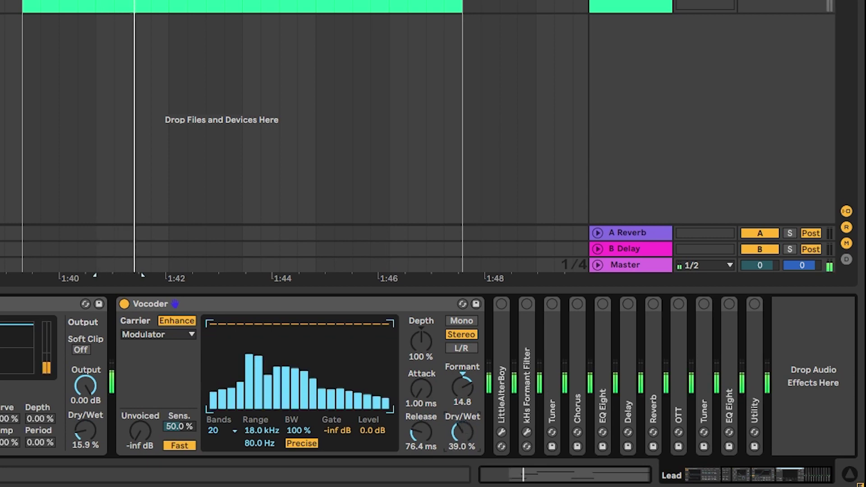
Unfold LittleAlterBoy and compare a raised formant during playback.
double_click(500, 386)
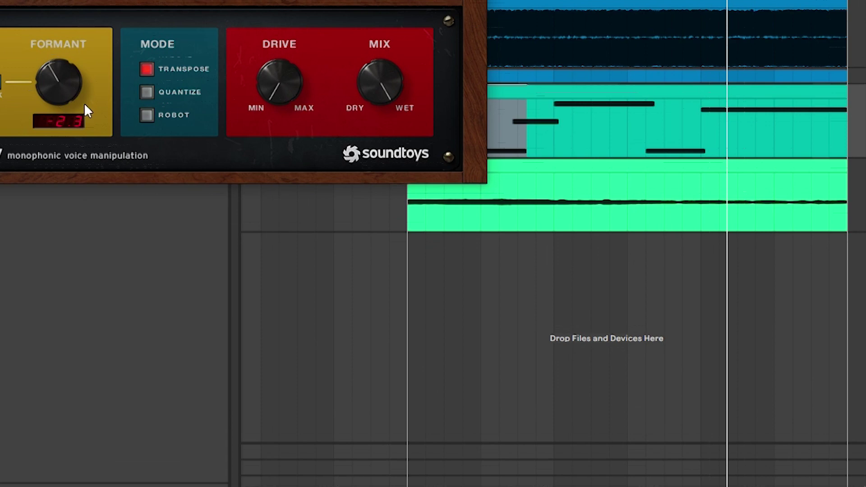
key(space)
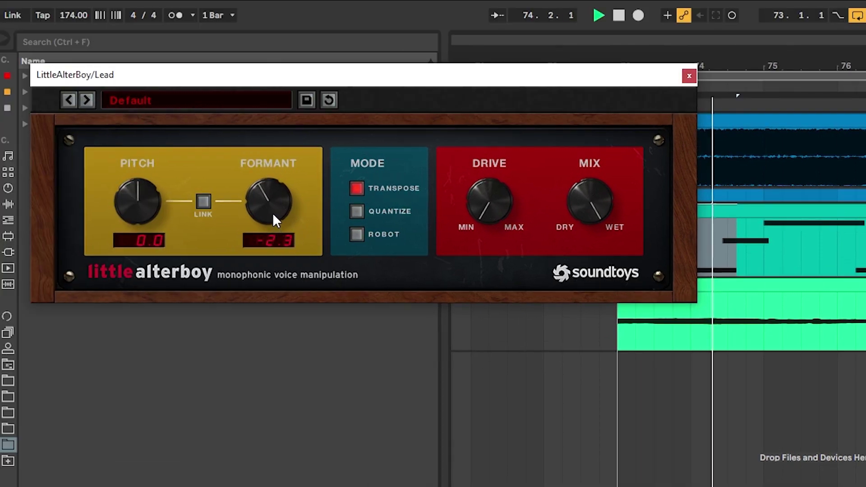
mouse_move(273, 213)
mouse_down()
mouse_move(295, 143)
mouse_move(277, 221)
mouse_move(275, 211)
mouse_up()
key(space)
Close LittleAlterBoy and move the kHs Formant Filter's vowel point to the pad's centre.
click(689, 77)
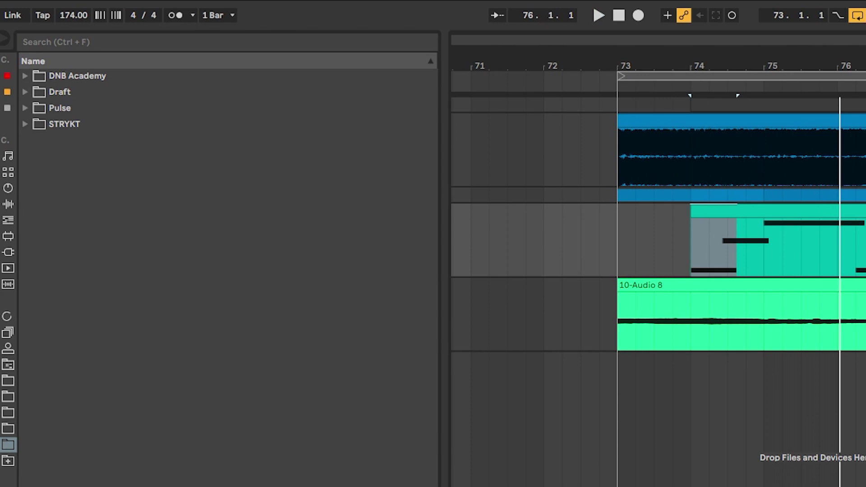
key(space)
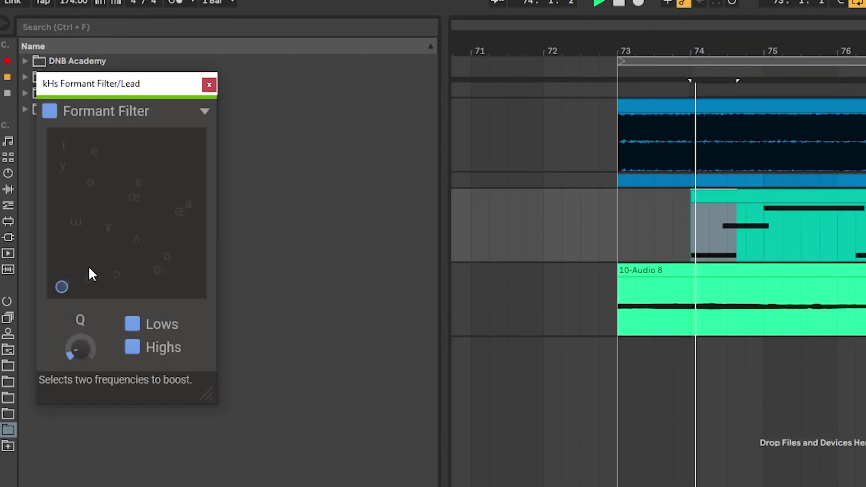
mouse_move(61, 287)
mouse_down()
mouse_move(182, 141)
mouse_move(64, 134)
mouse_move(60, 285)
mouse_up()
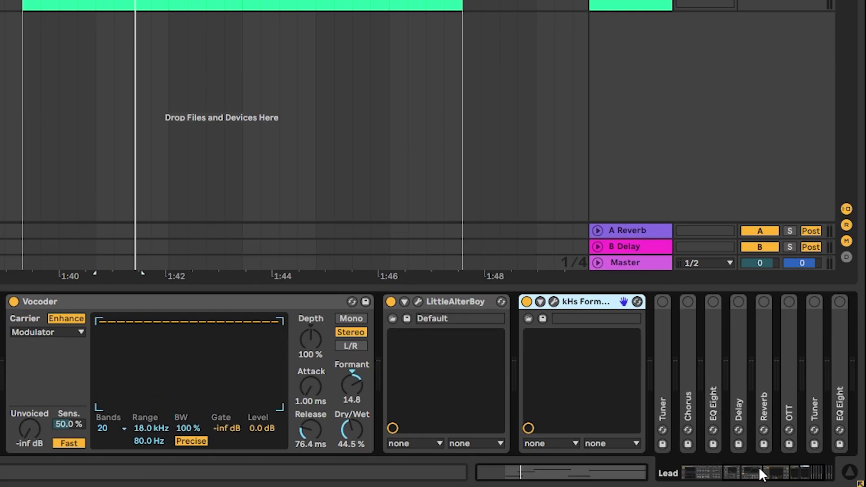
Switch on the Tuner to read the lead's pitch, then fold it and unfold the Chorus.
drag(759, 467, 773, 467)
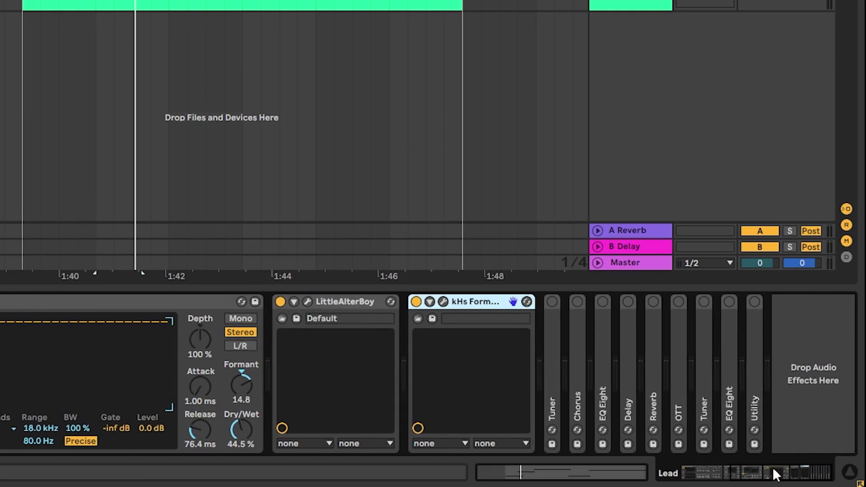
click(554, 337)
click(552, 301)
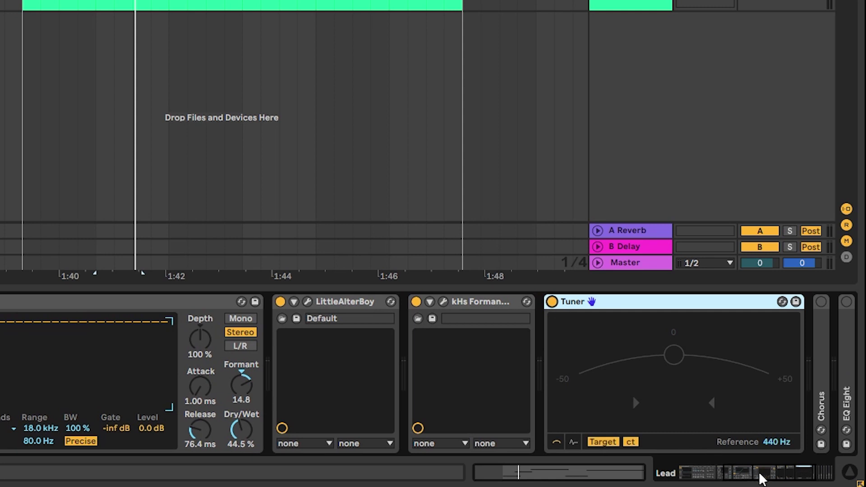
click(762, 480)
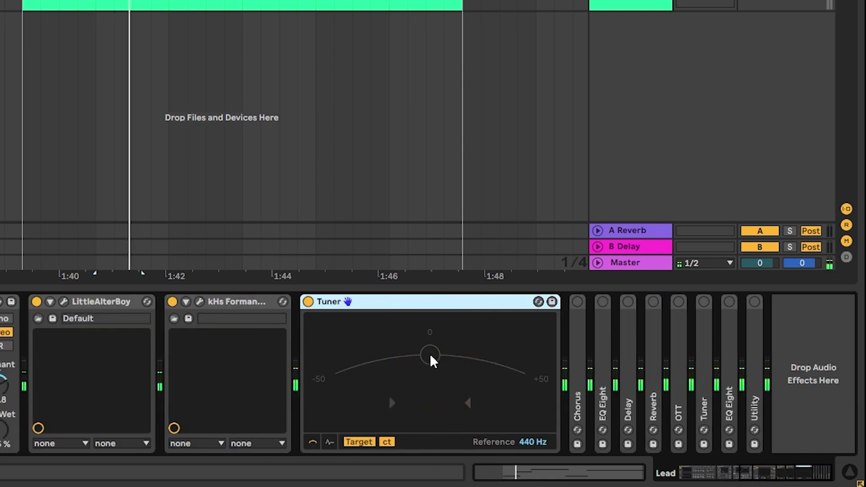
key(space)
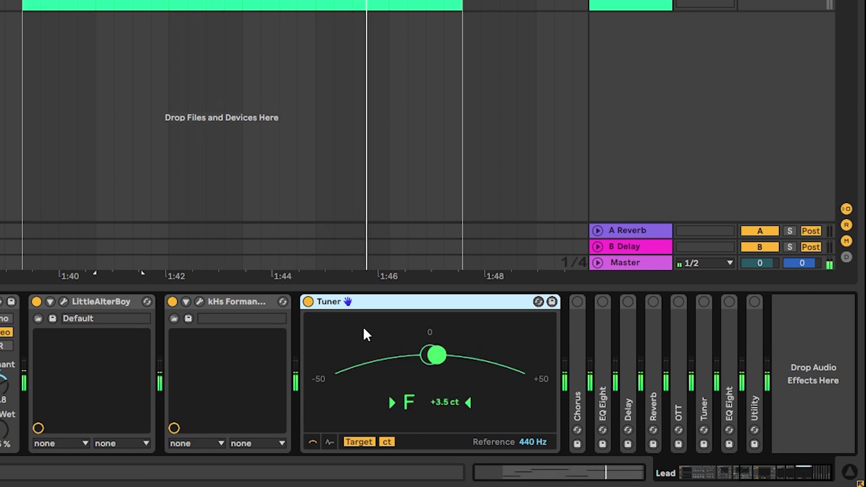
double_click(338, 302)
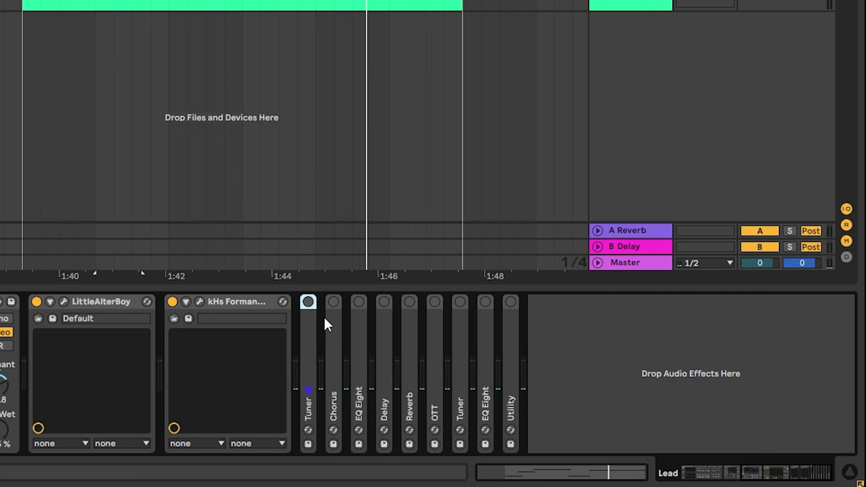
double_click(331, 317)
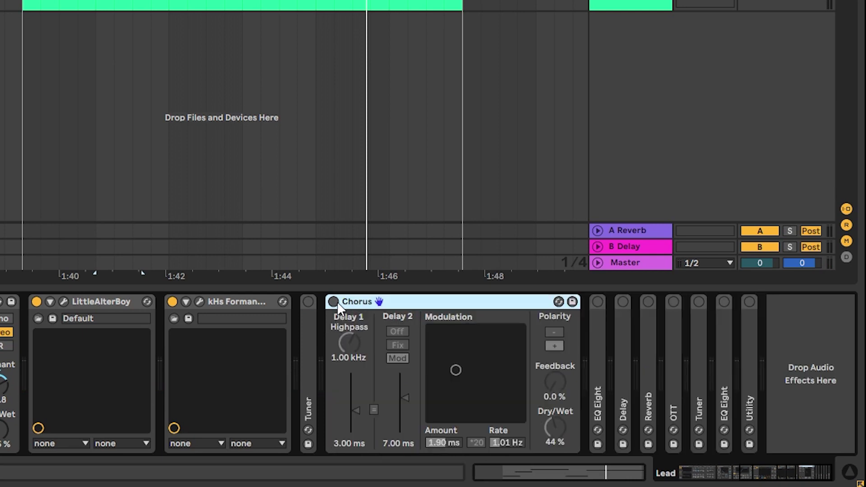
Switch on the Chorus and the EQ Eight, playing the lead through each.
click(334, 302)
key(space)
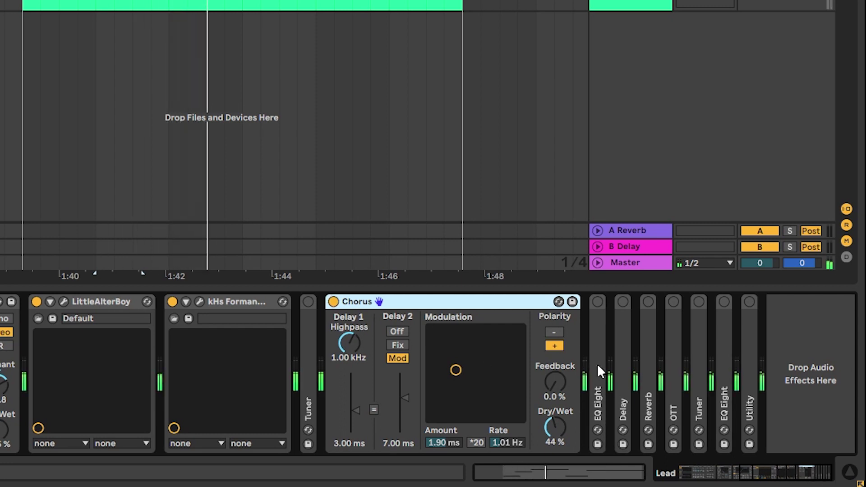
double_click(596, 381)
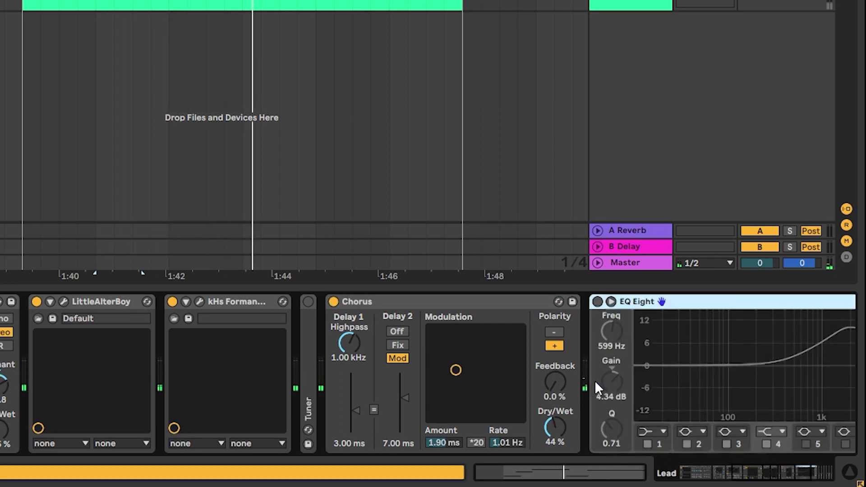
click(768, 481)
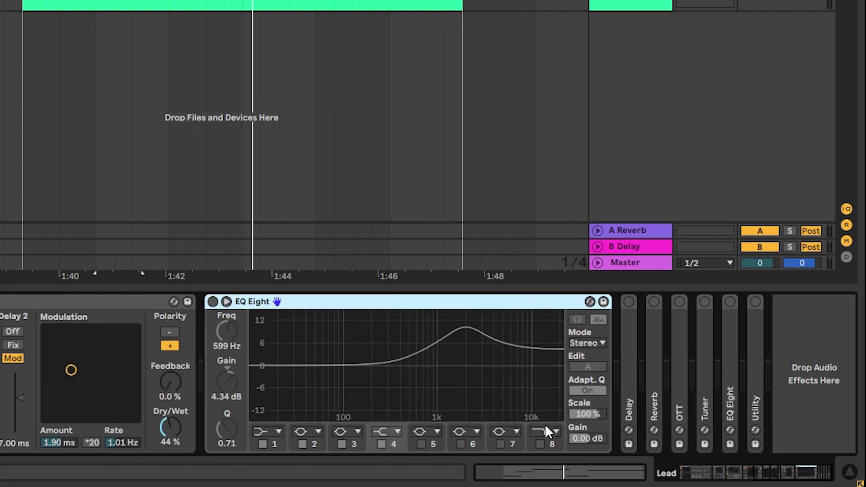
click(213, 301)
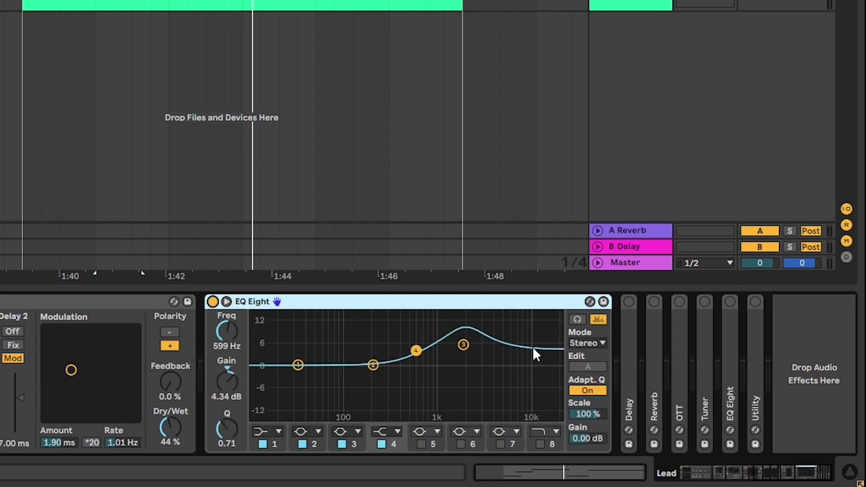
key(space)
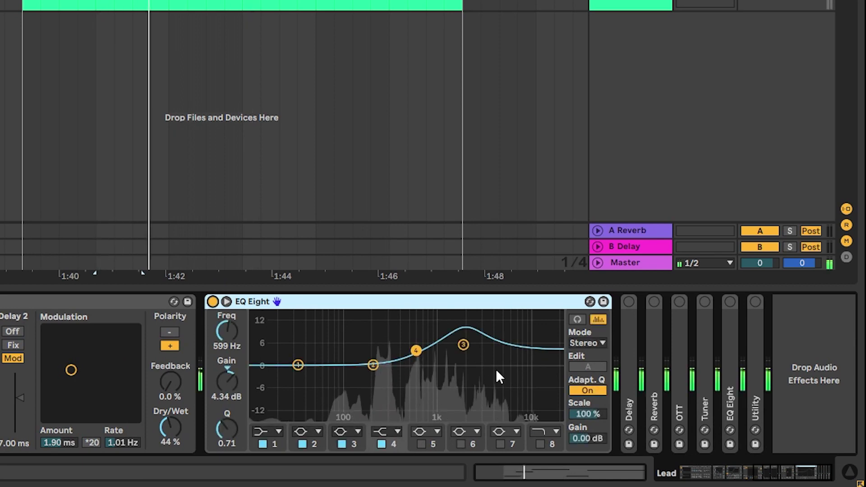
Unfold the Delay device and scroll along the lead's effects chain.
double_click(624, 337)
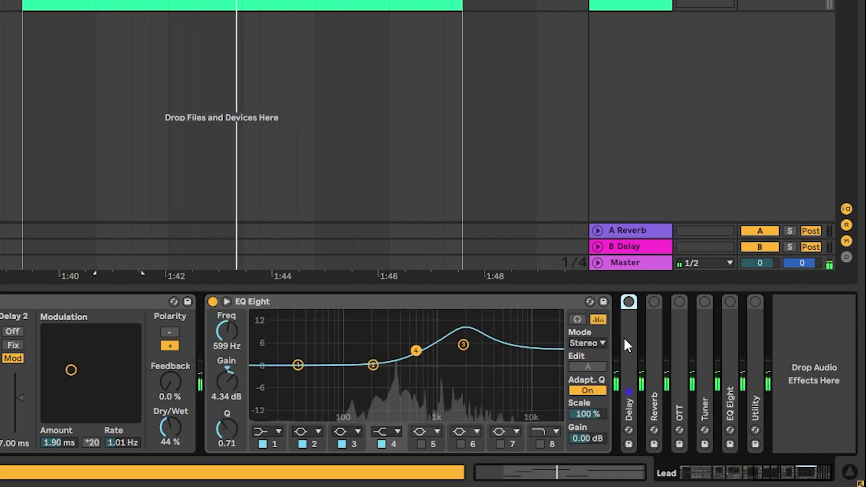
click(735, 471)
scroll(542, 374, right, 10)
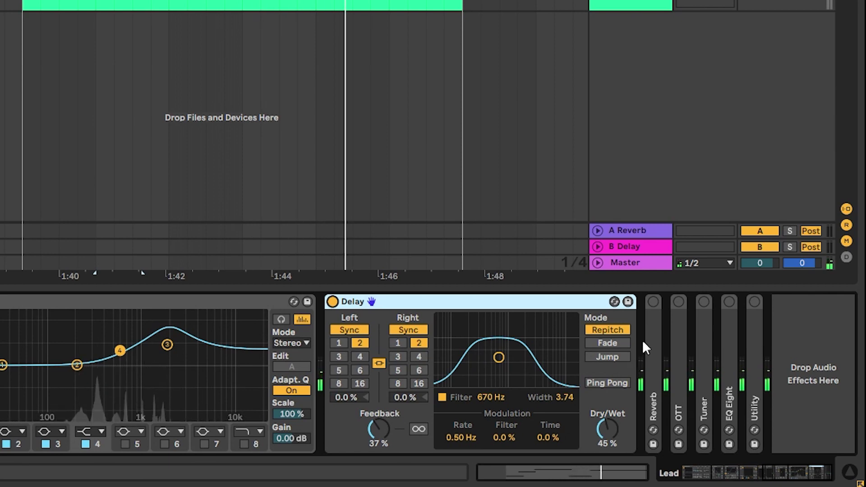
Expand and enable the Reverb (2.64 s decay, 61% dry/wet), then play the lead.
double_click(653, 352)
scroll(388, 369, right, 10)
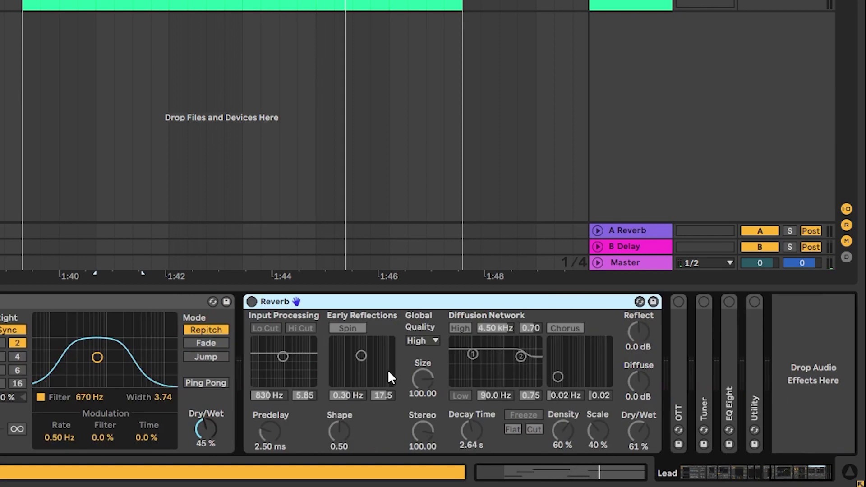
click(251, 302)
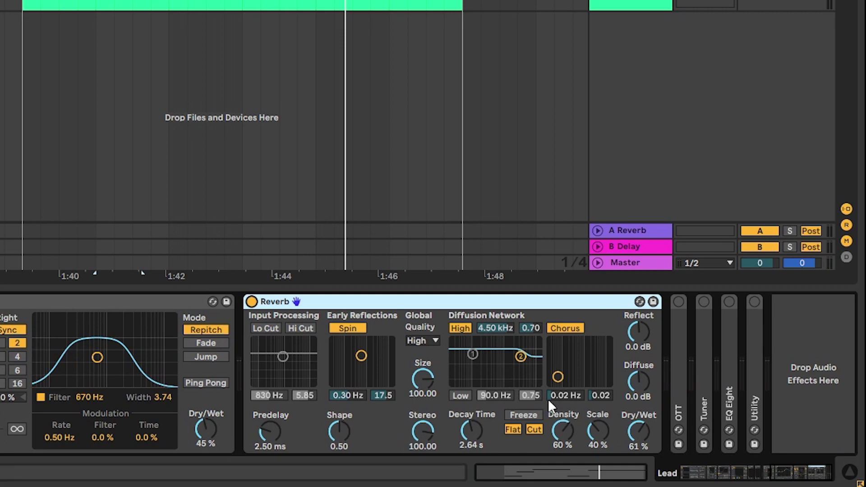
key(space)
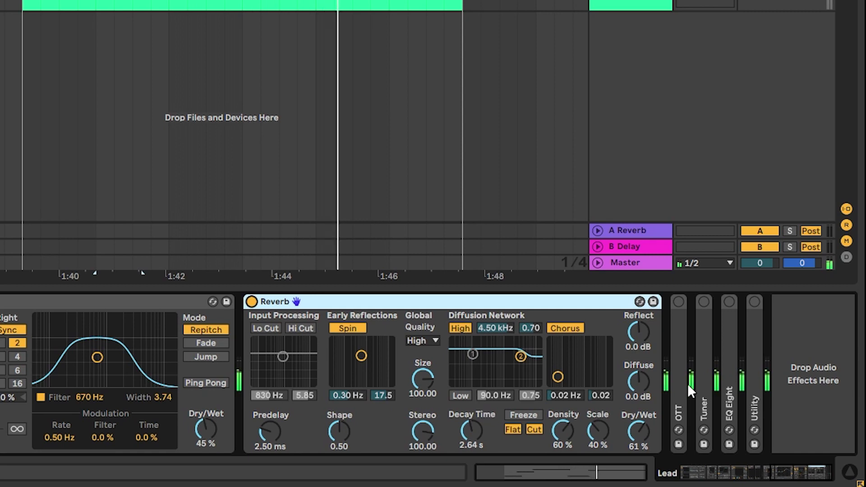
click(678, 336)
Expand OTT and audition it, settling on Time 1000% and Amount 50%, comparing bypassed versus on.
double_click(676, 327)
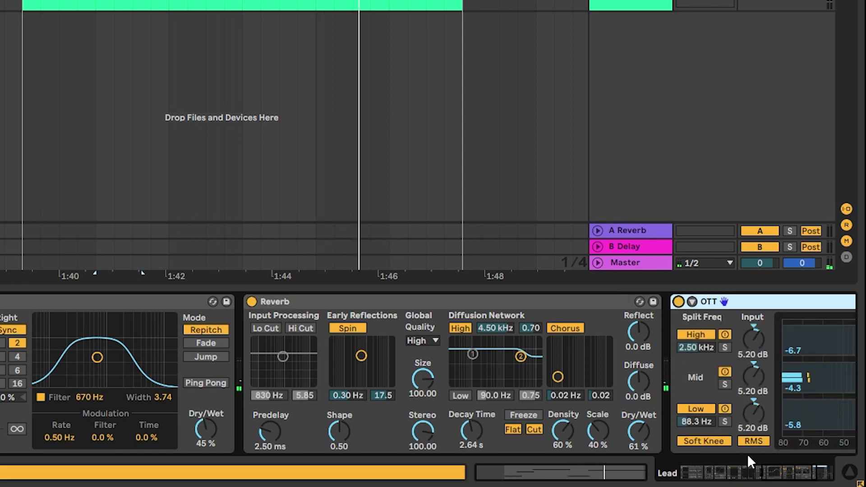
key(space)
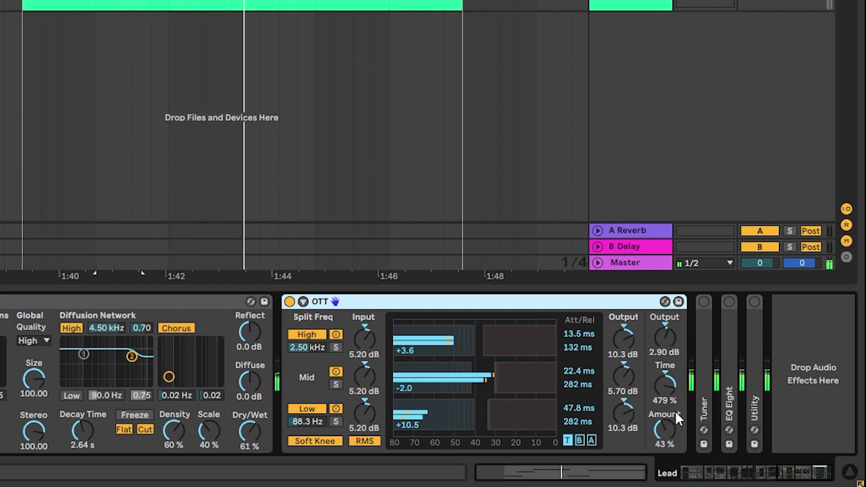
key(space)
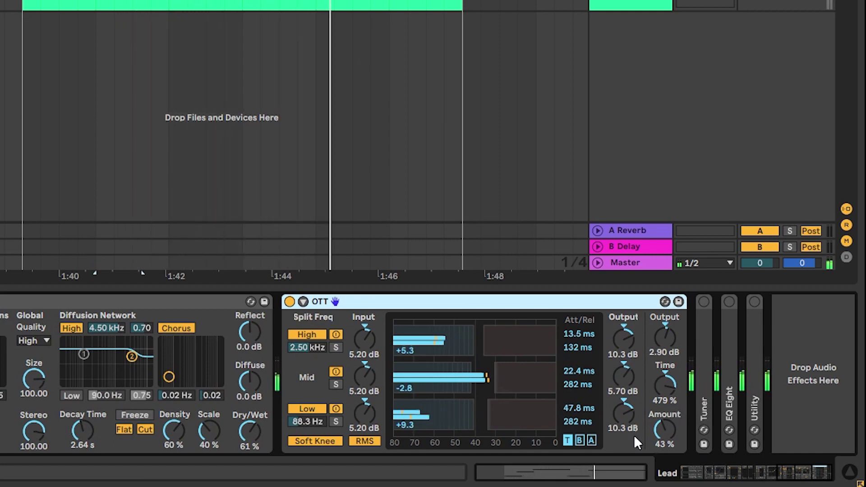
drag(666, 427, 666, 392)
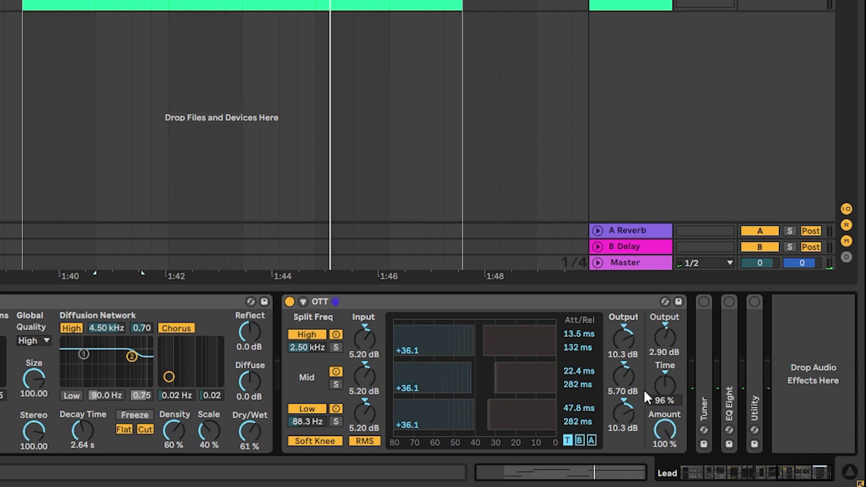
key(space)
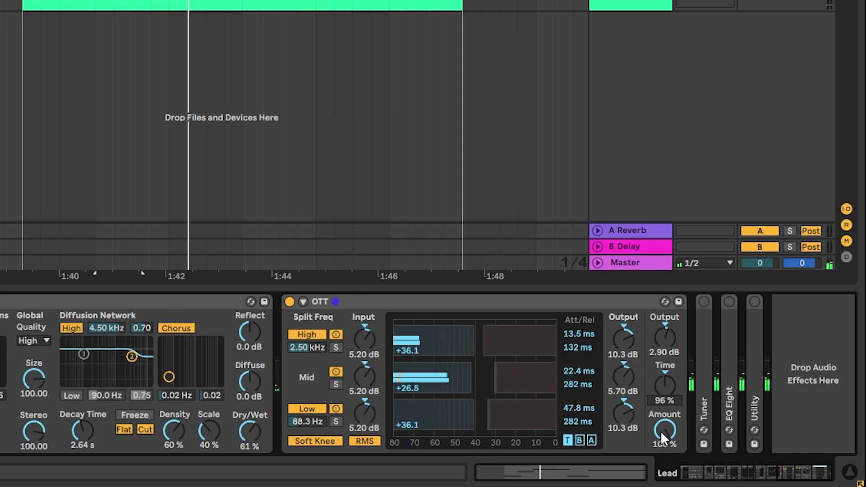
drag(662, 433, 661, 451)
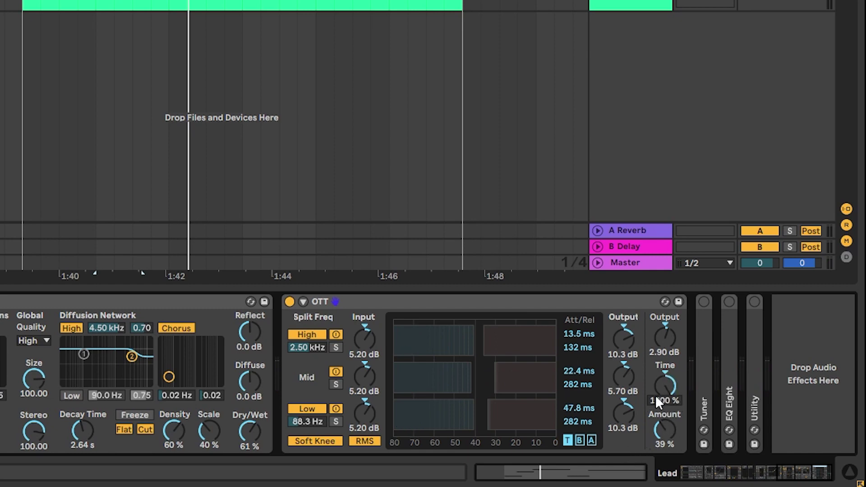
key(space)
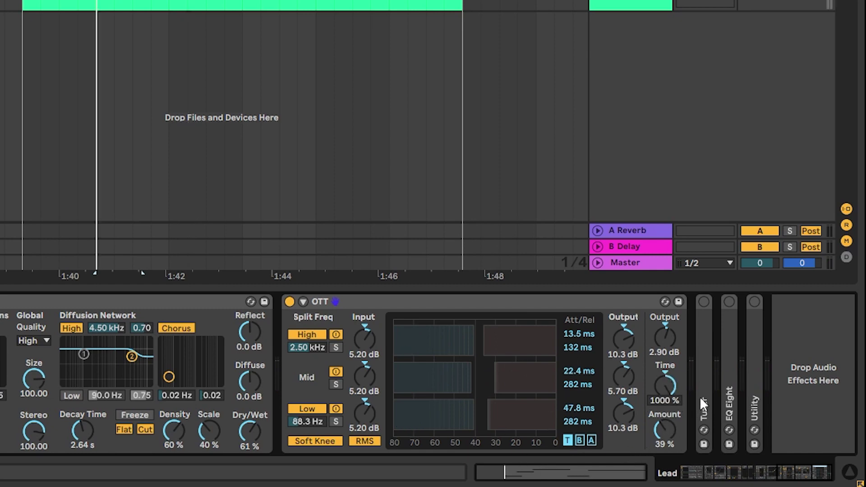
drag(667, 418, 667, 410)
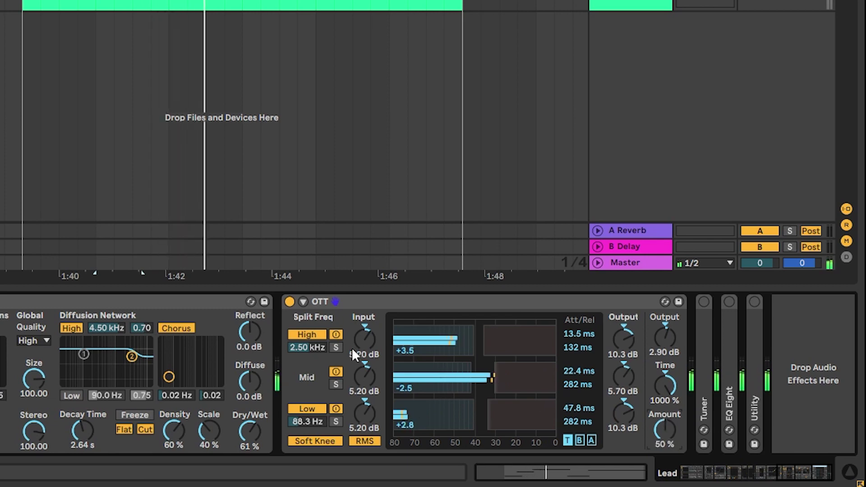
click(289, 301)
click(290, 302)
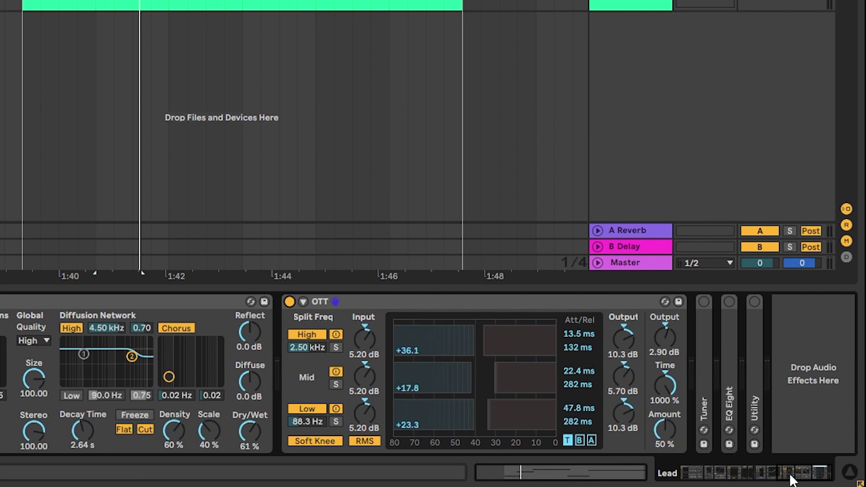
Check the Tuner, expand EQ Eight, and start playback at the chain's end.
double_click(704, 408)
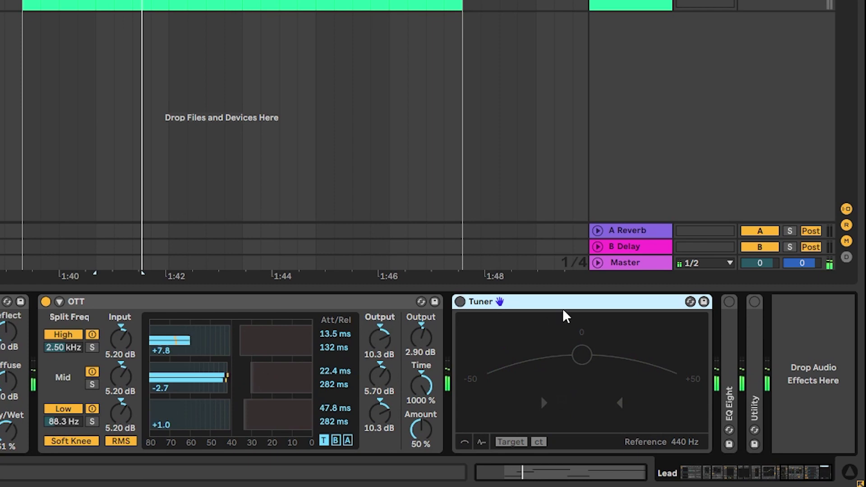
double_click(518, 303)
double_click(492, 359)
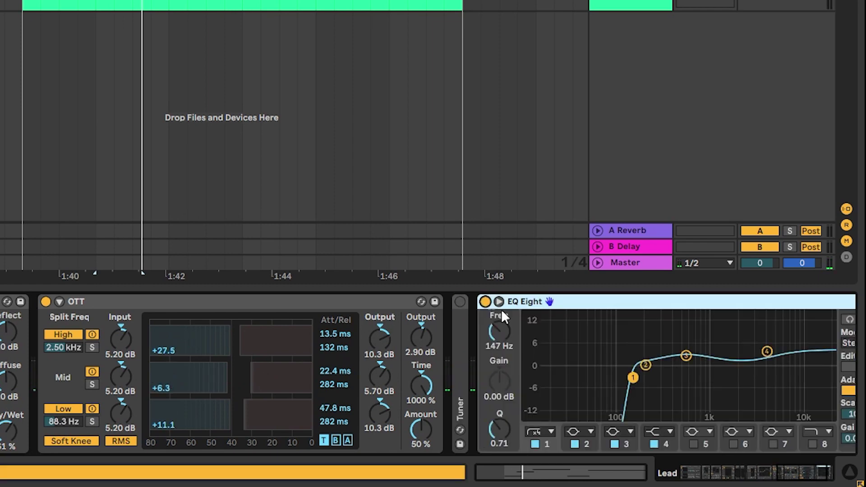
click(794, 480)
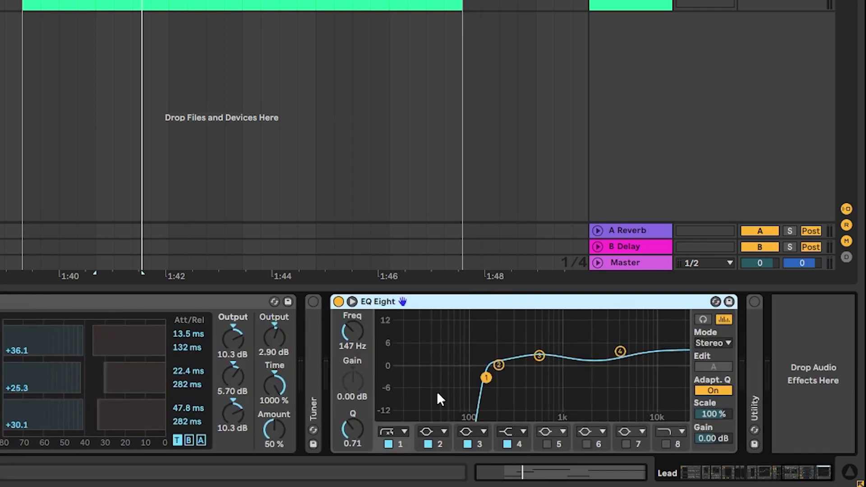
key(space)
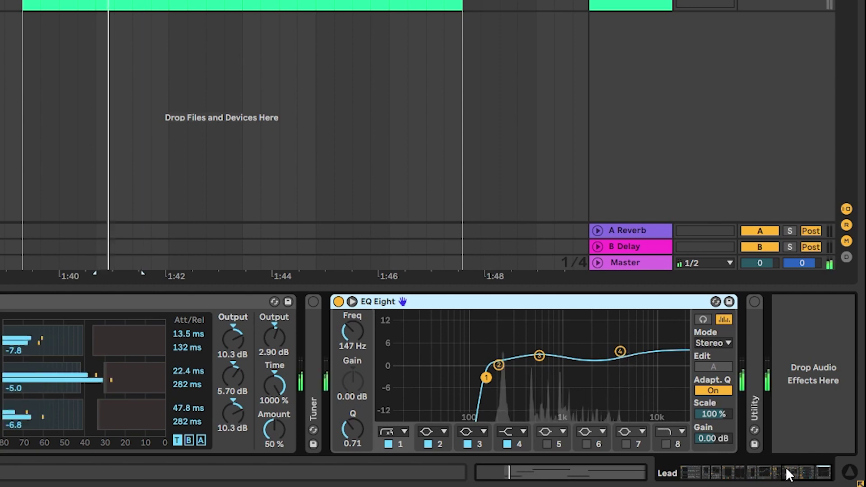
Expand and enable the Utility, then drag its Gain to 7.22 dB while playing.
double_click(757, 364)
click(773, 469)
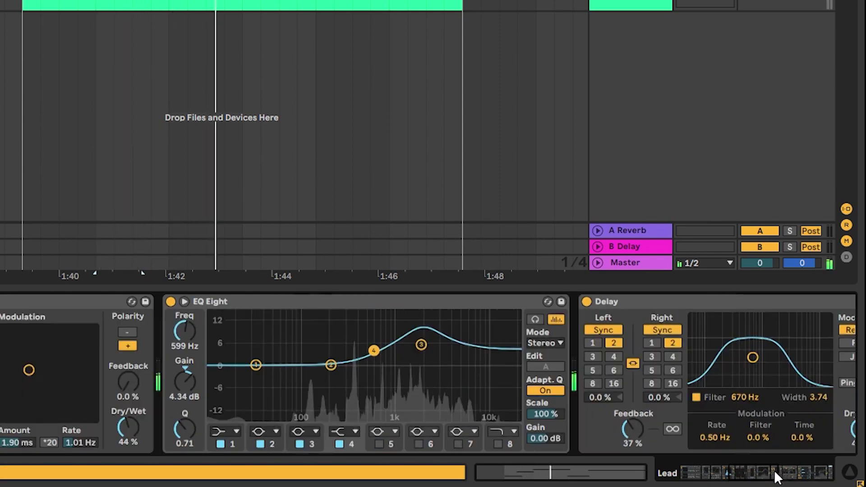
click(780, 471)
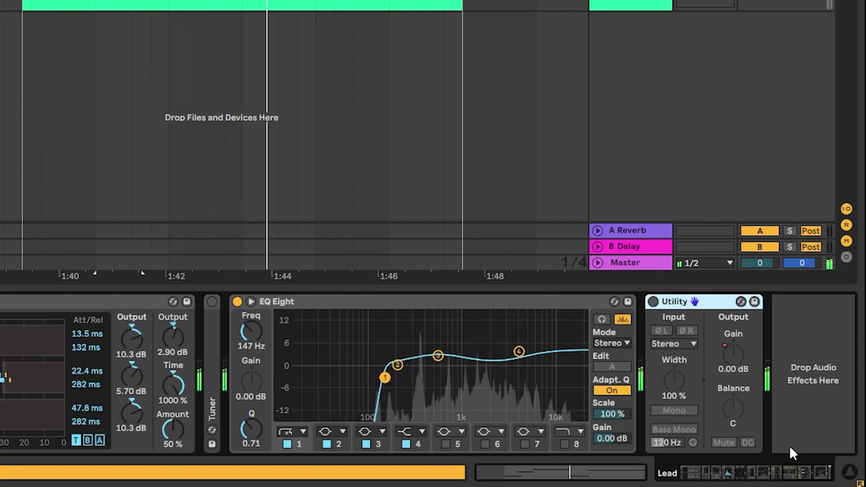
click(653, 302)
right_click(745, 360)
key(Escape)
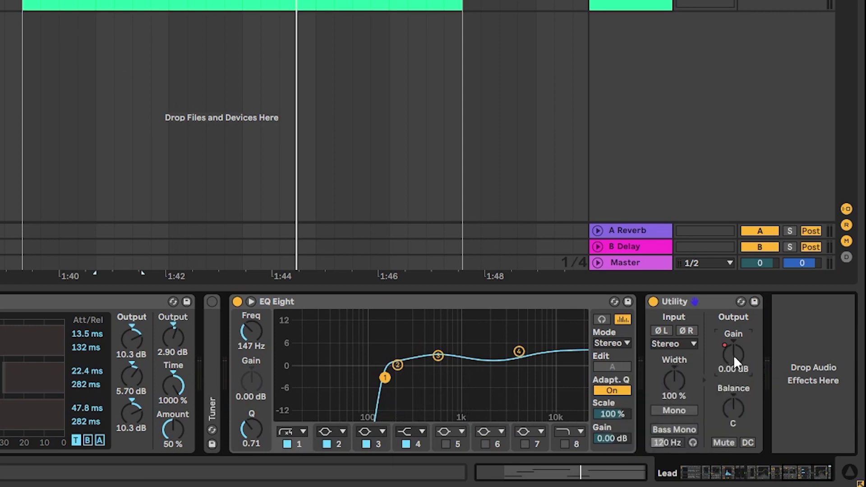
key(space)
mouse_move(733, 356)
mouse_down()
mouse_move(734, 348)
mouse_move(732, 374)
mouse_up()
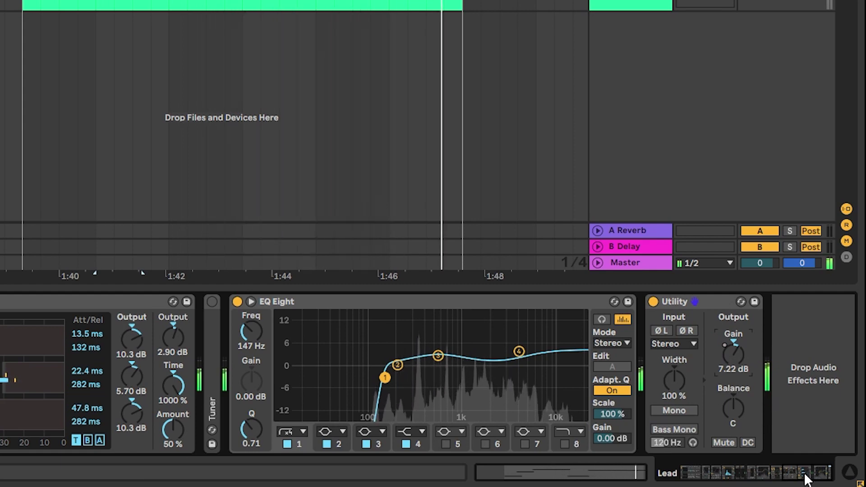
In the Sampler's waveform, move Sample Start to 1703501, just ahead of the 1784590 loop start.
drag(807, 479, 640, 467)
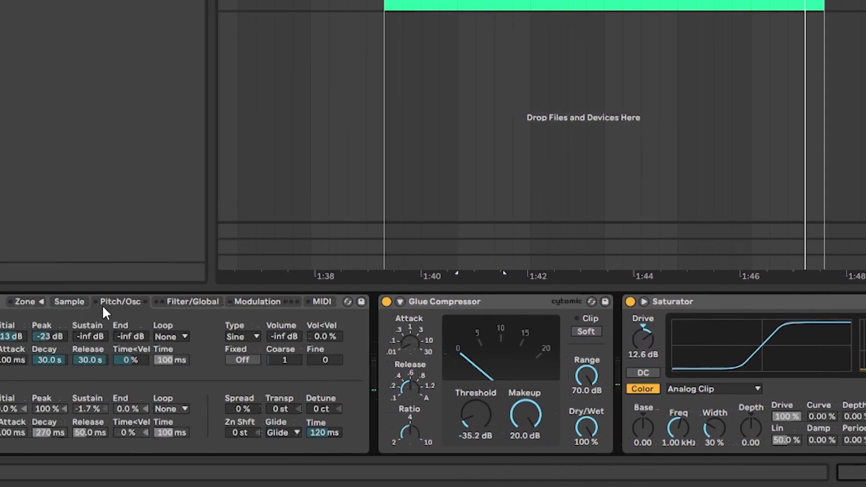
click(325, 306)
drag(524, 325, 170, 328)
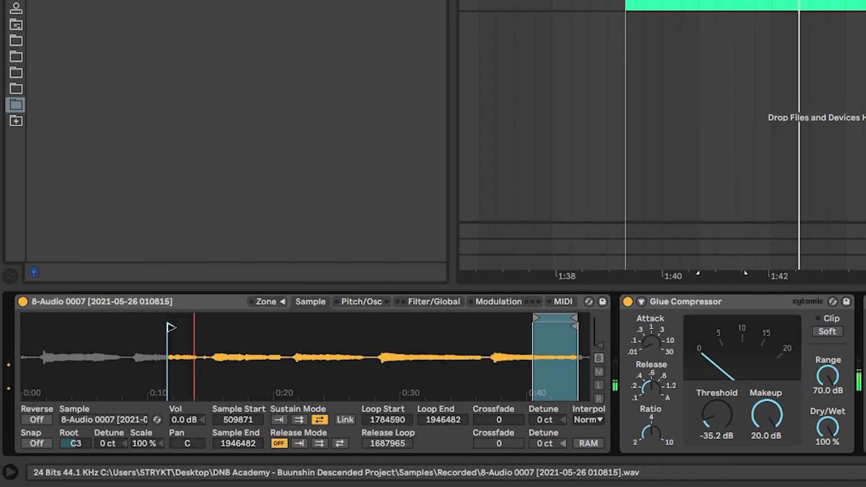
drag(170, 327, 71, 332)
key(space)
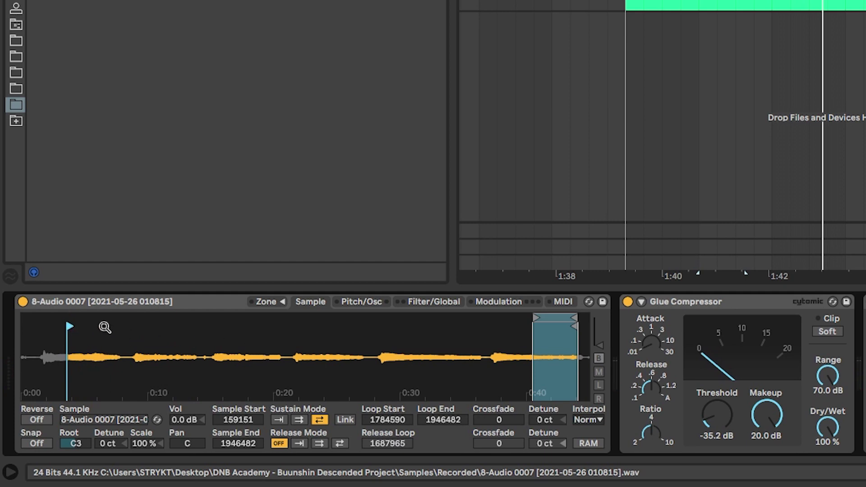
drag(477, 325, 509, 328)
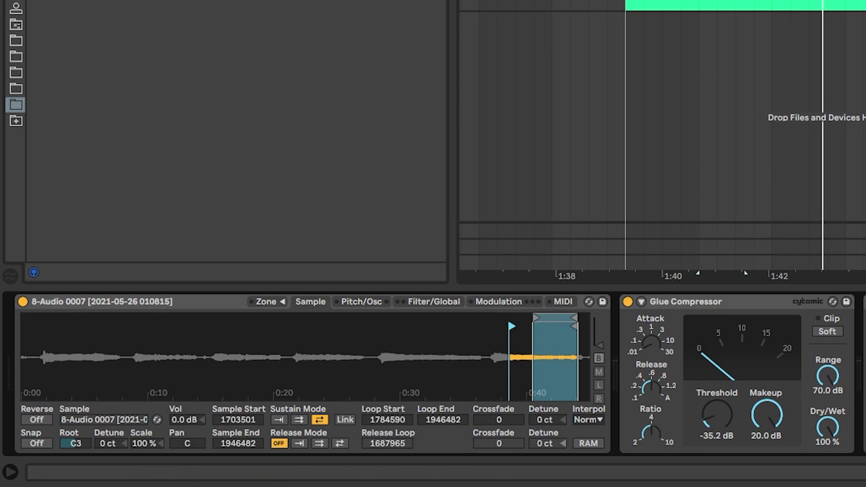
scroll(433, 374, right, 15)
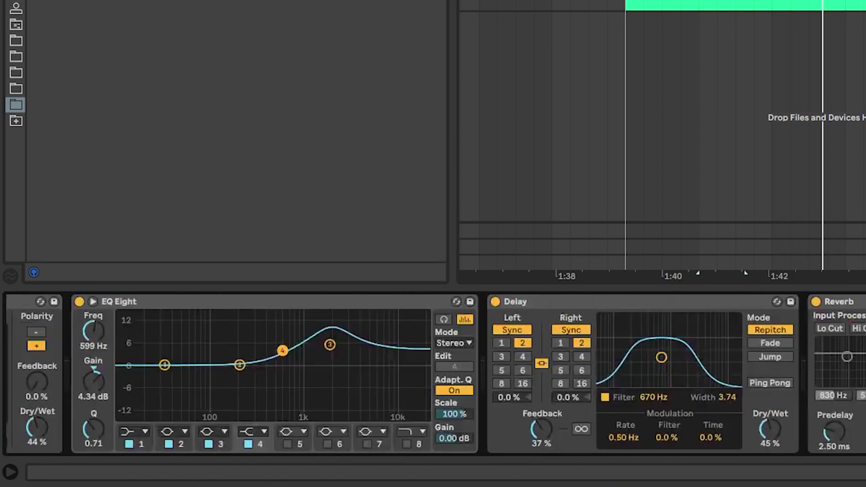
scroll(433, 373, left, 15)
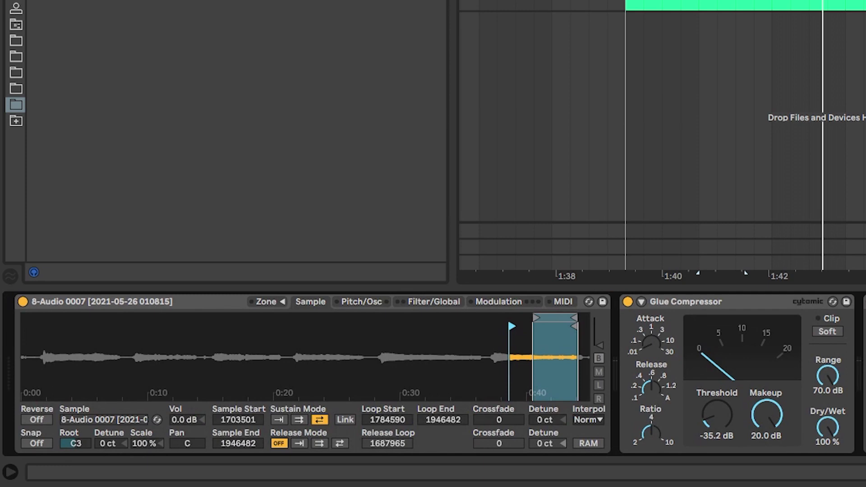